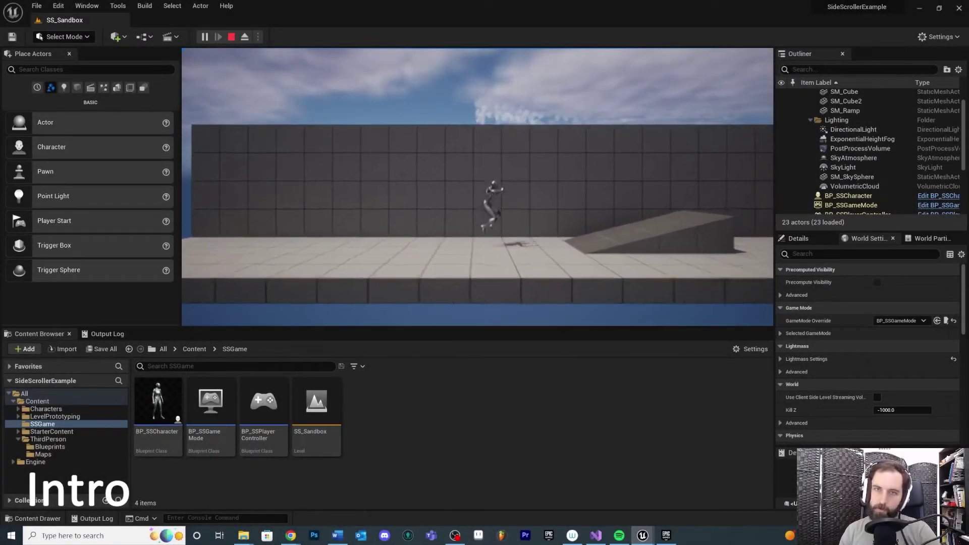
Playtest the side-scroller level by running the character in both directions and jumping, and end the play session.
key(space)
key(space)
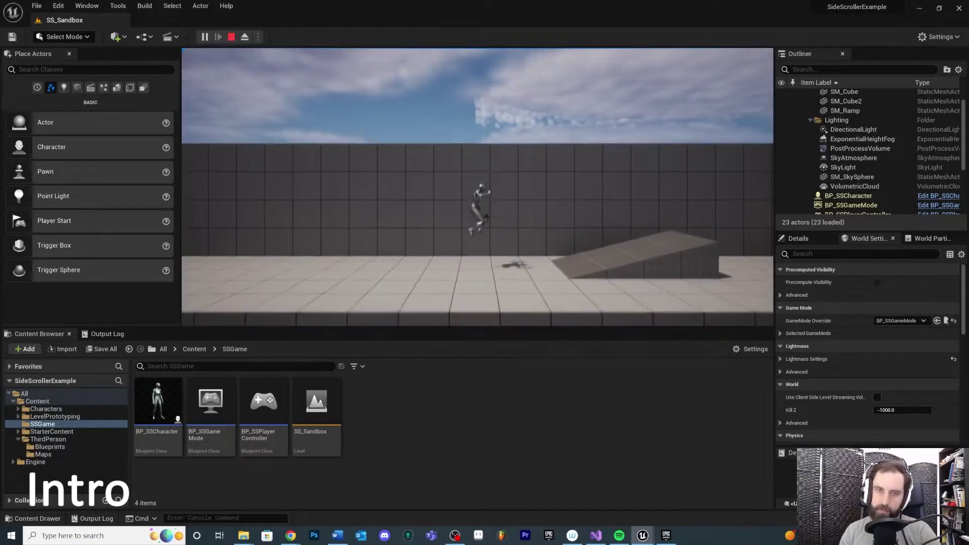
key(a)
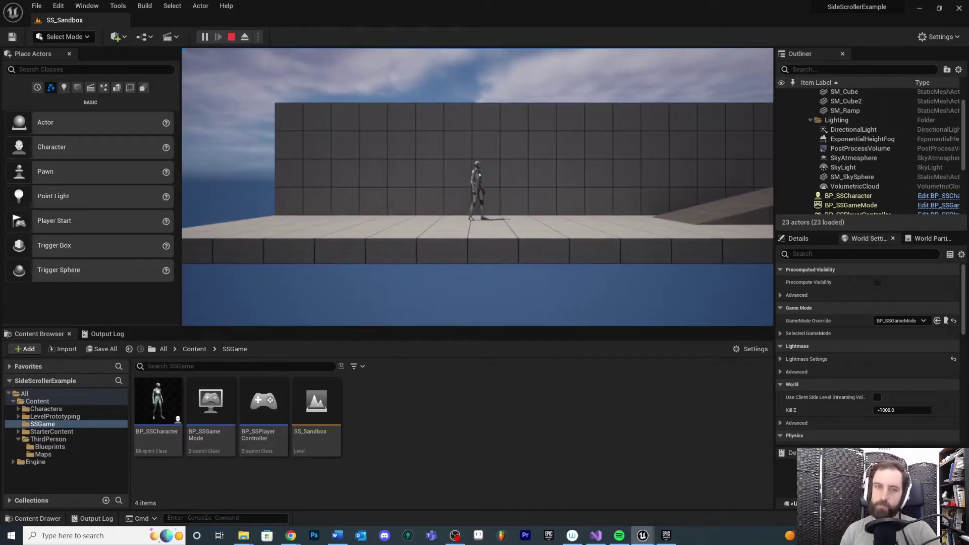
key(d)
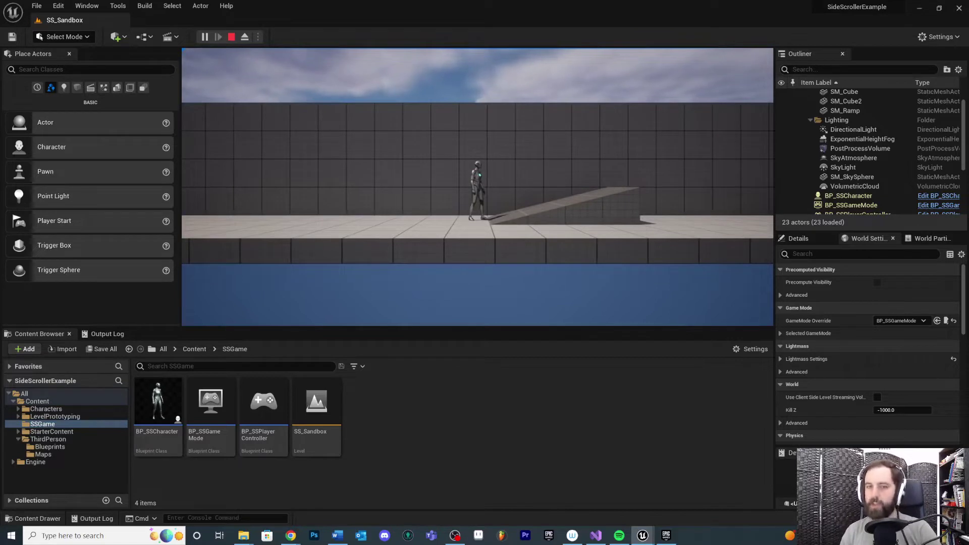
key(a)
key(space)
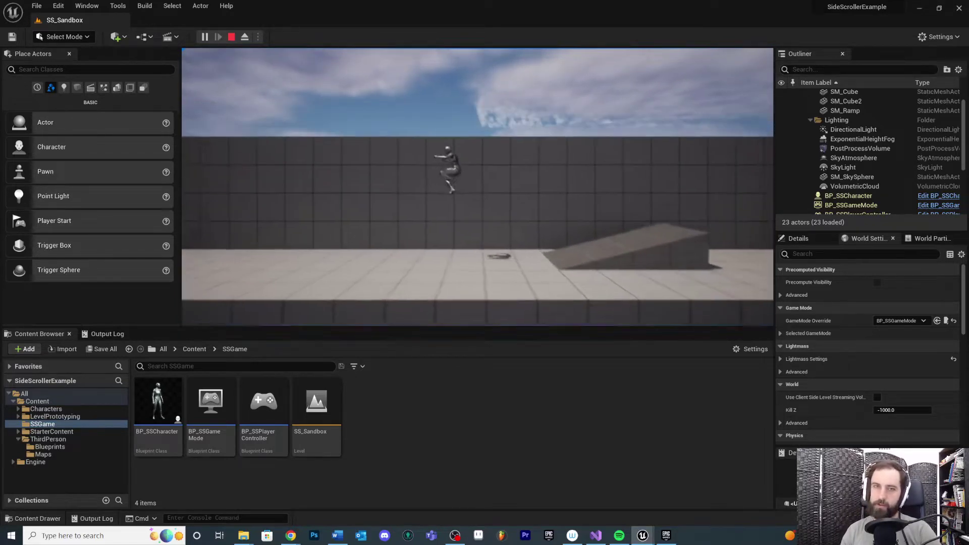
key(d)
key(space)
key(space)
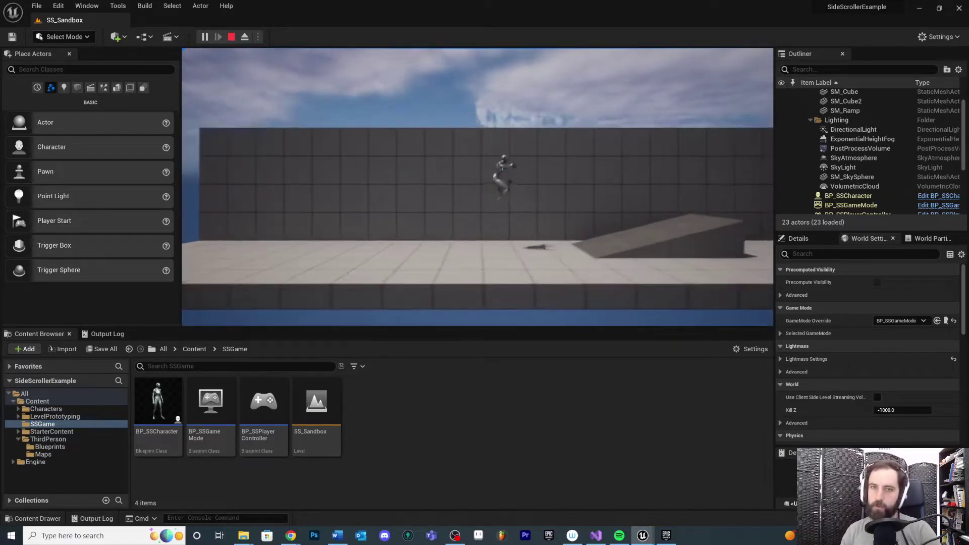
key(a)
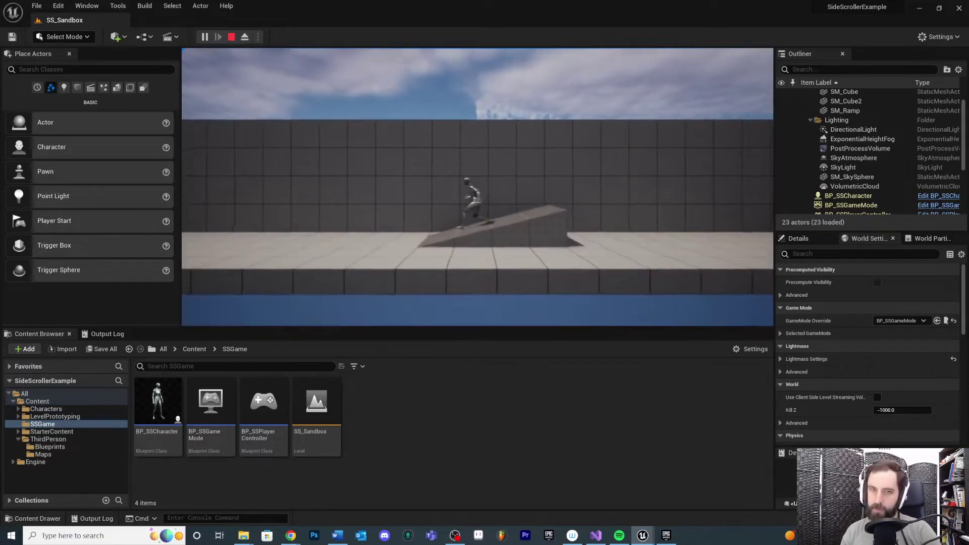
key(space)
key(space)
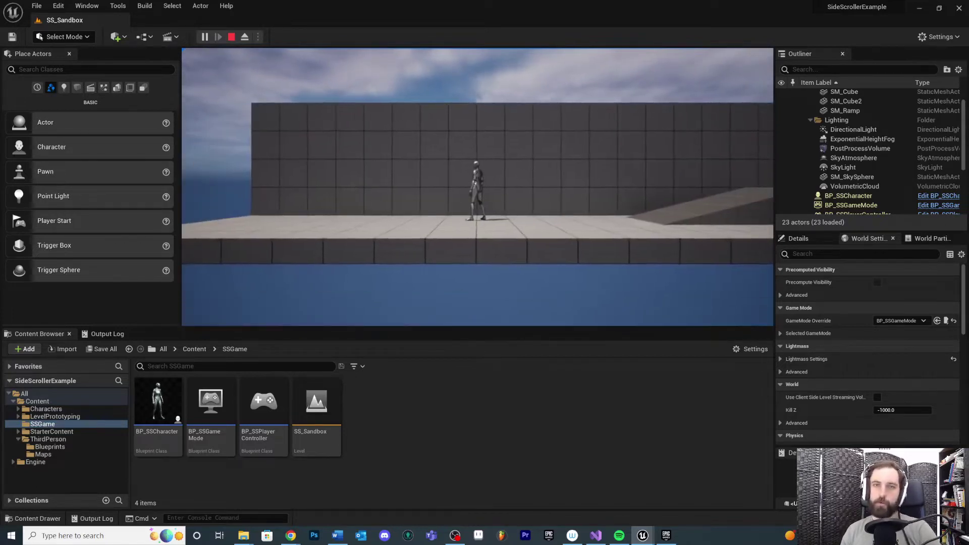
key(a)
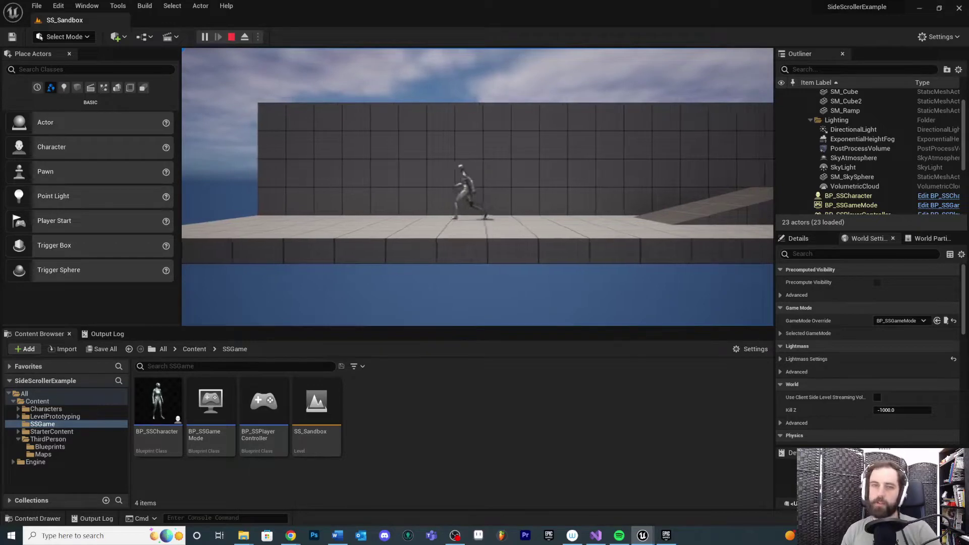
key(d)
key(Escape)
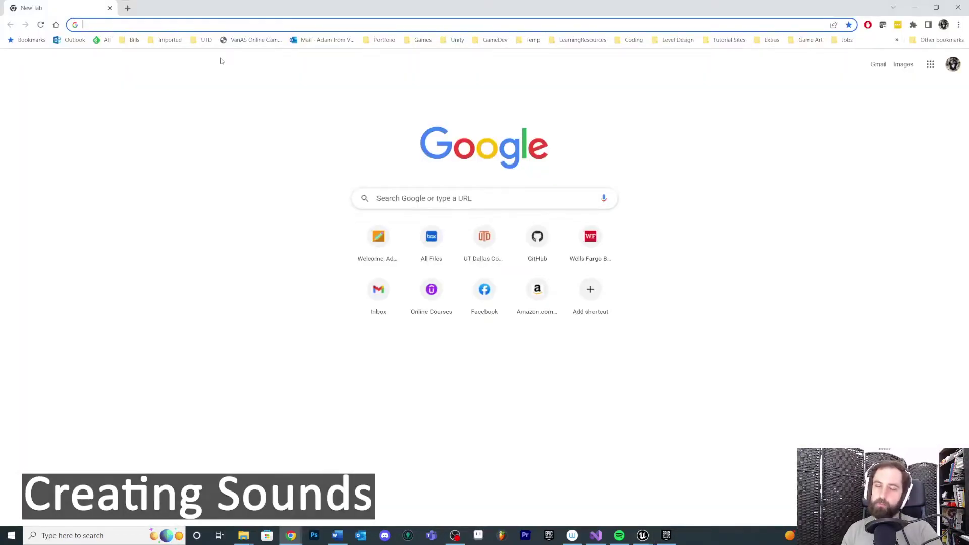
Search for Chiptone in the web browser and open the ChipTone page by SFB Games.
click(187, 23)
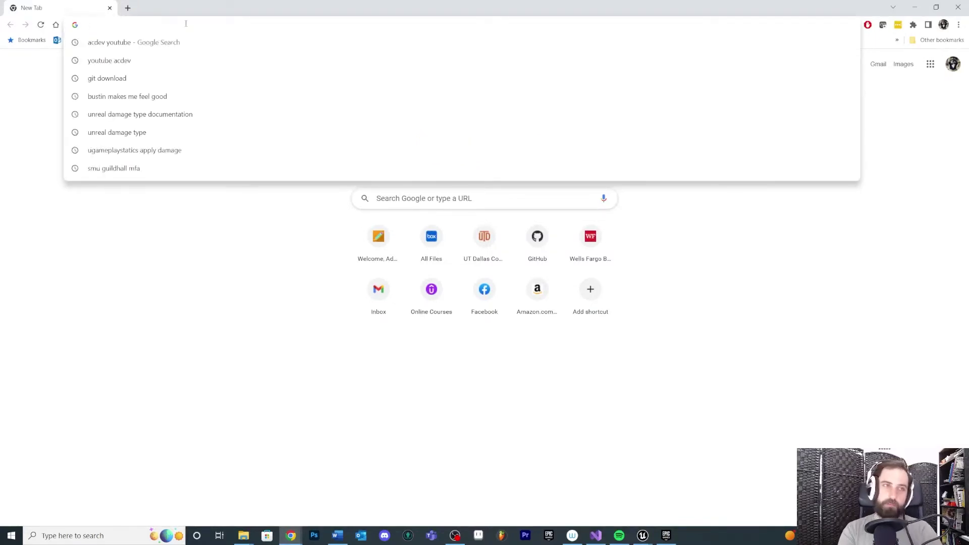
text(Chiptone)
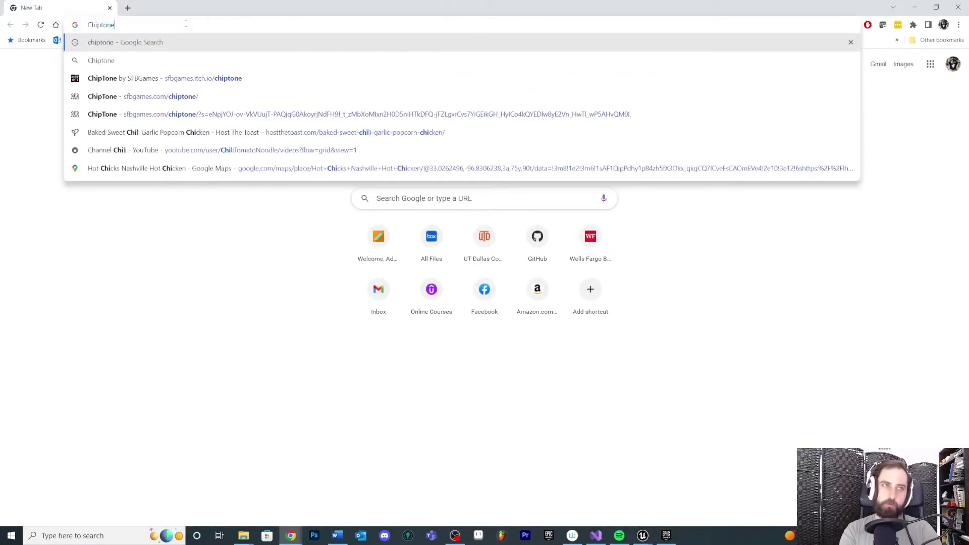
key(Return)
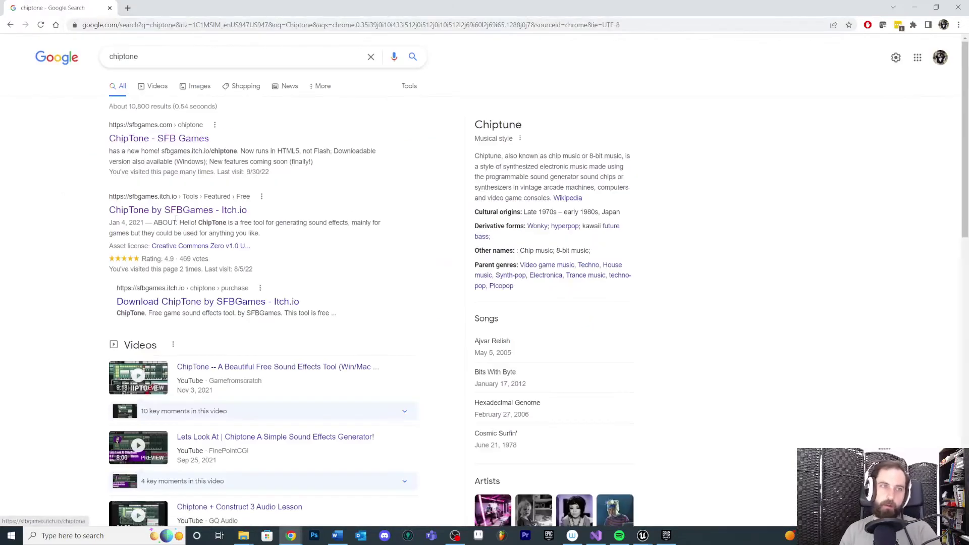
click(185, 137)
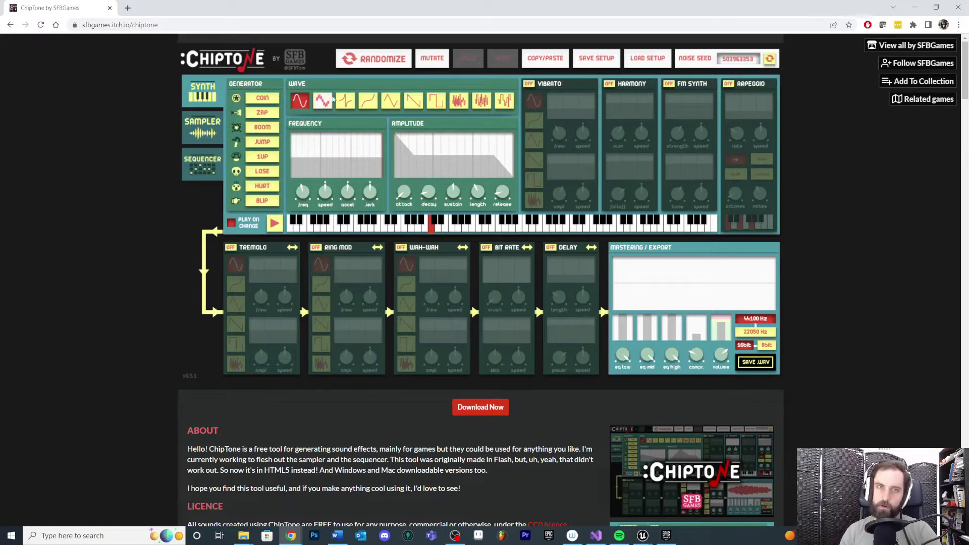
Generate several random jump sound variations with the synth generator.
click(265, 142)
click(265, 142)
click(265, 143)
click(264, 142)
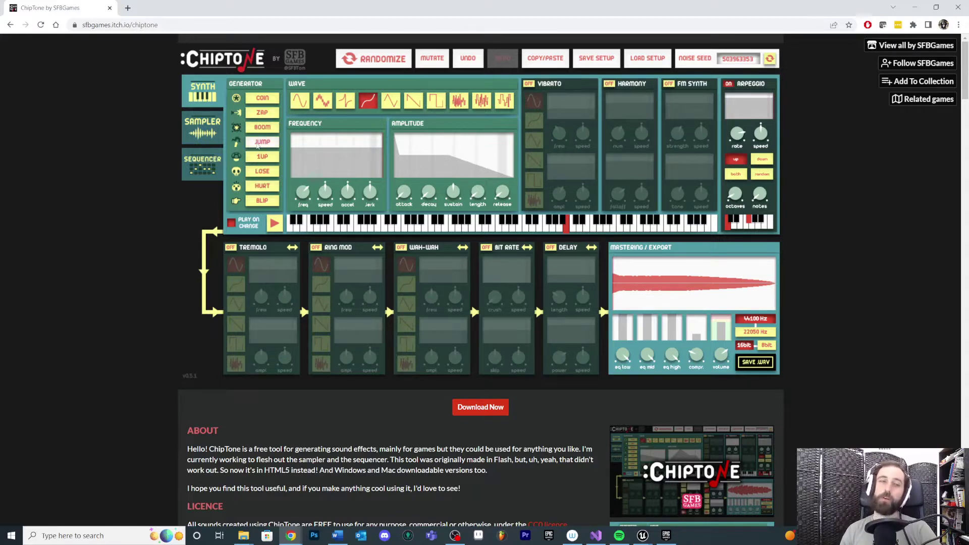
click(261, 143)
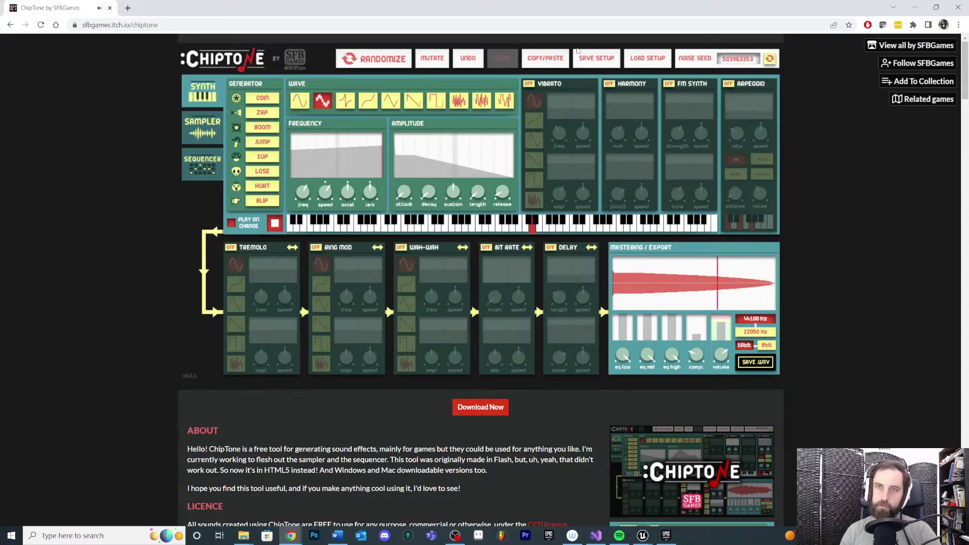
Try Harmony and FM Synth on the jump sound, and generate further jump variations.
click(610, 85)
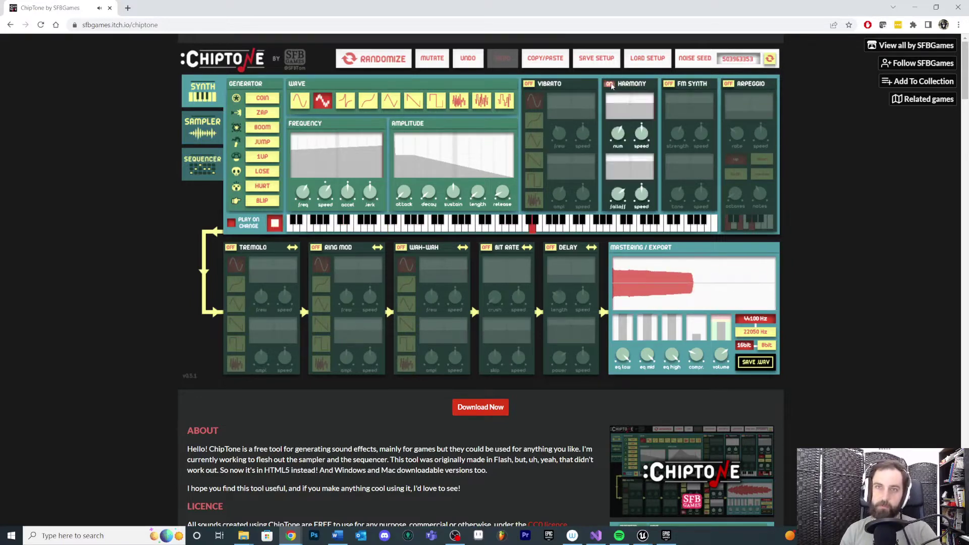
click(669, 84)
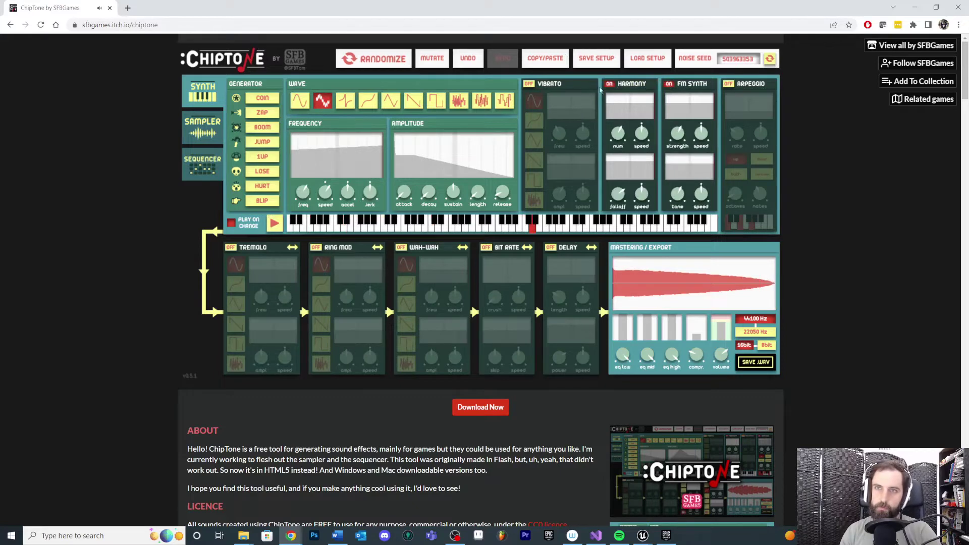
click(262, 142)
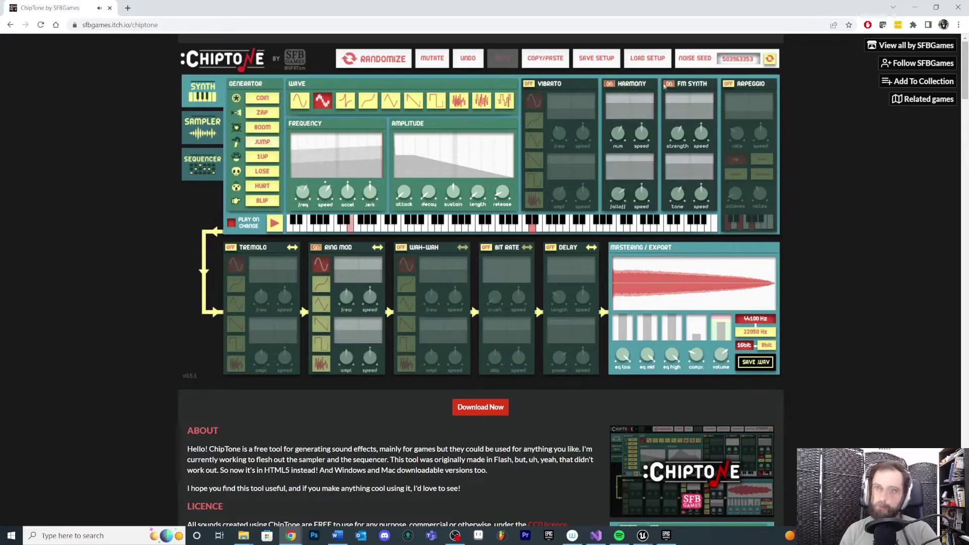
click(266, 146)
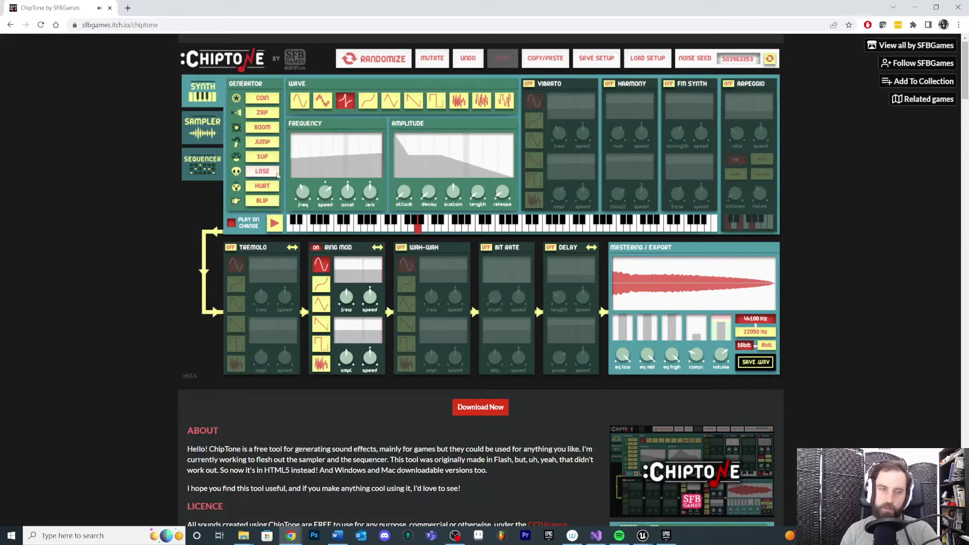
Generate a blip sound and try several noise-like wave shapes on it.
click(260, 202)
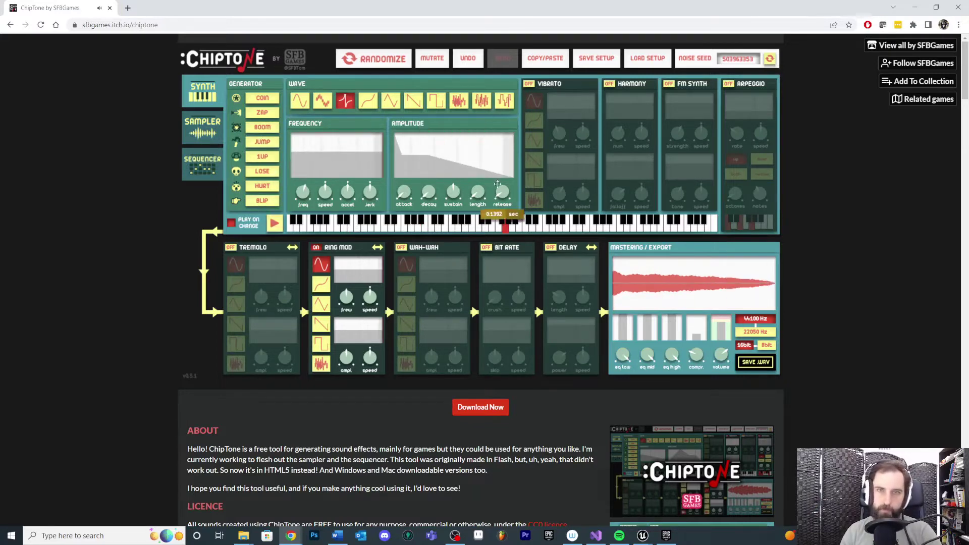
click(482, 100)
click(459, 100)
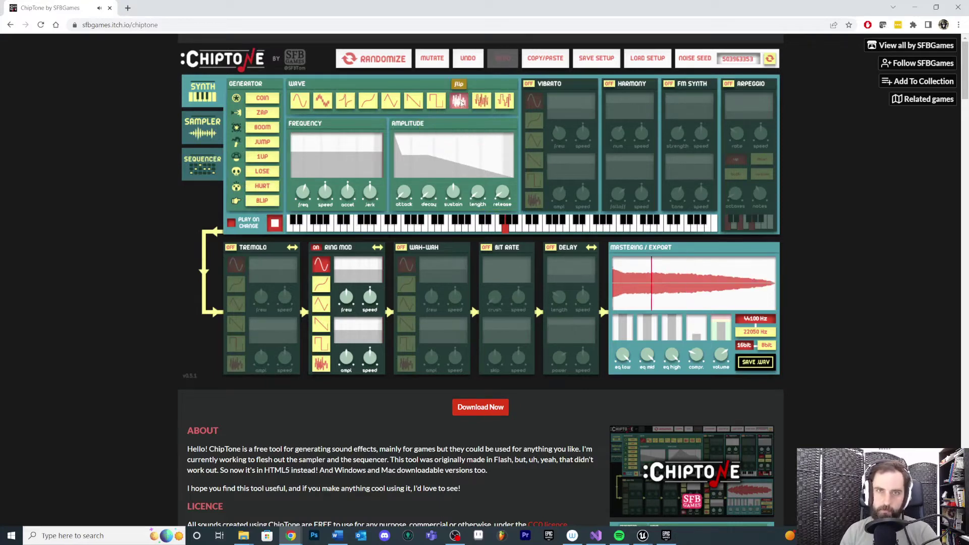
click(504, 100)
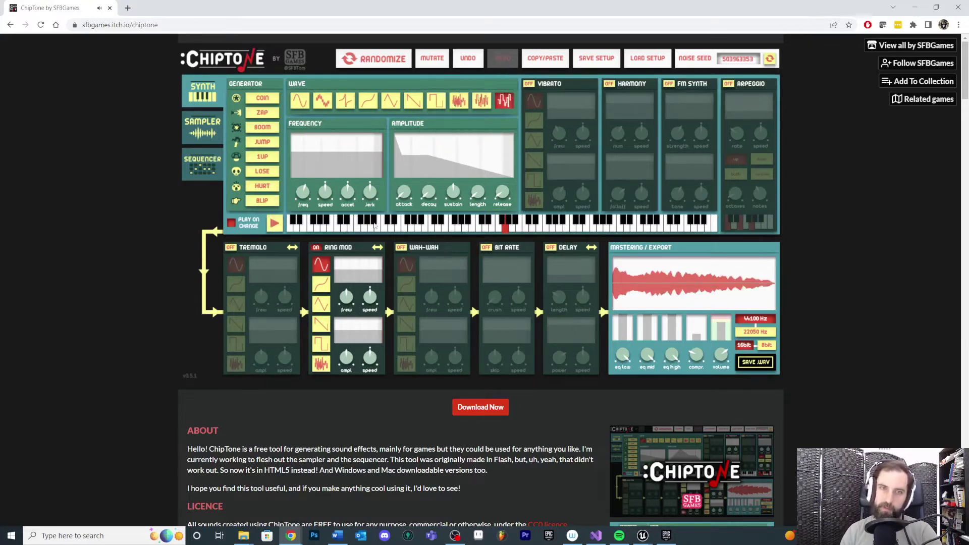
Generate a new blip sound with Ring Mod off and save it as a WAV file.
click(261, 200)
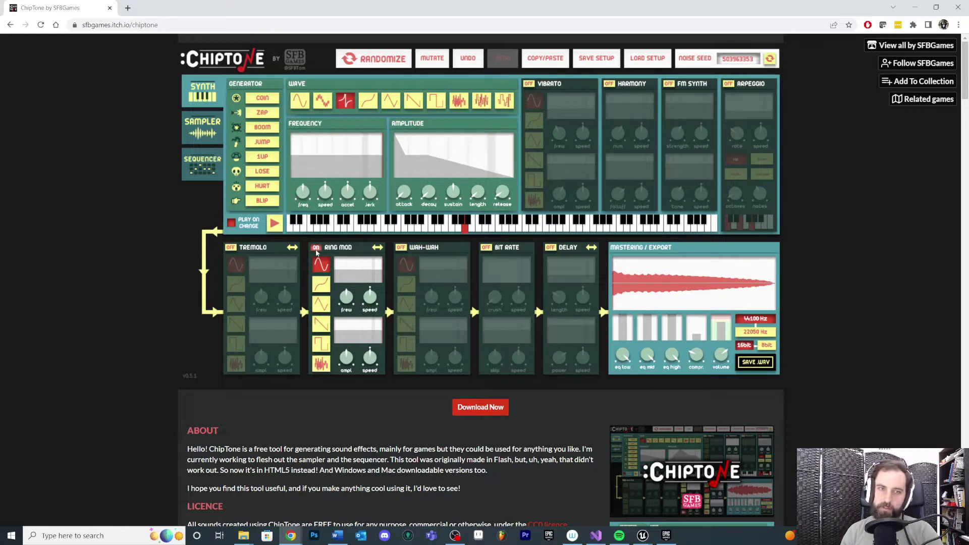
click(316, 247)
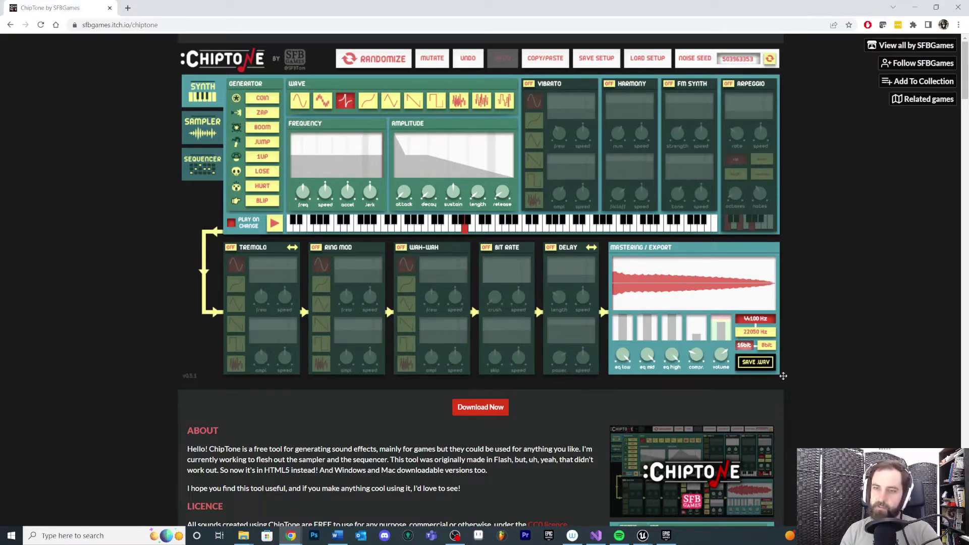
click(758, 363)
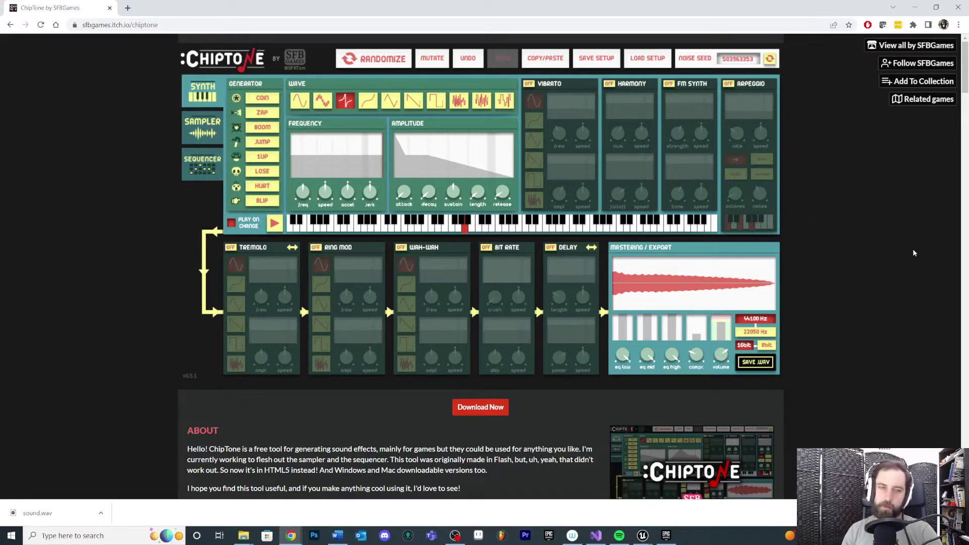
Play Jump.wav and PlayerLand.wav from the Sounds > Player folder, and close the media player and browser.
drag(968, 199, 635, 101)
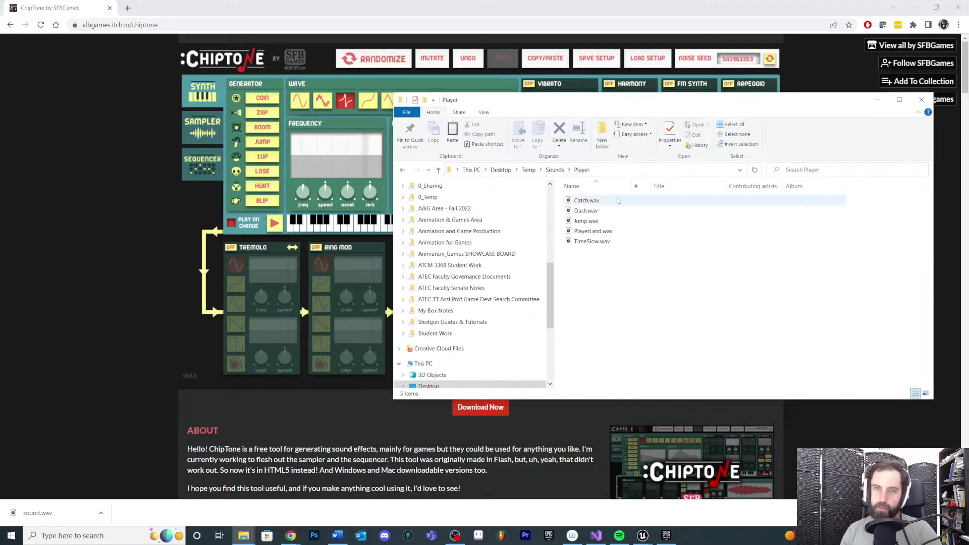
click(597, 221)
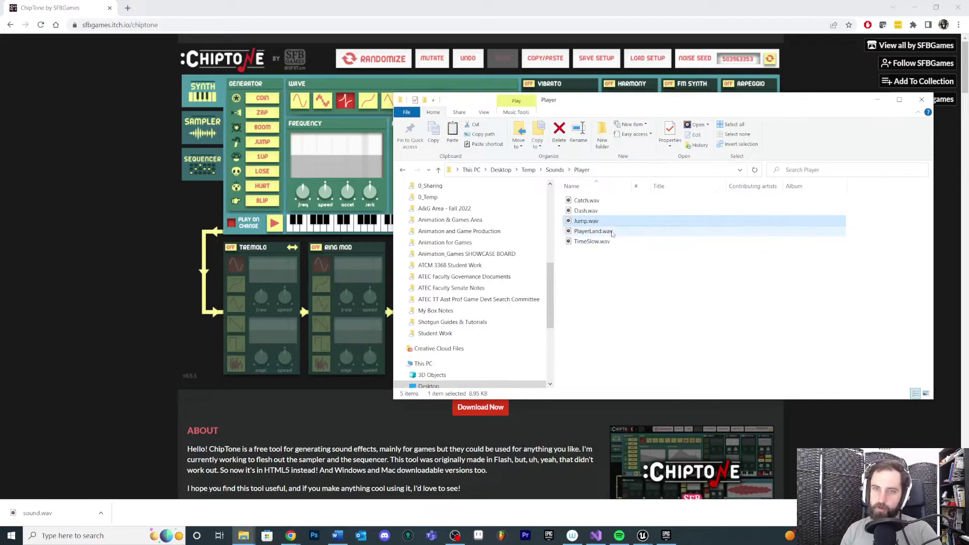
click(605, 231)
double_click(587, 222)
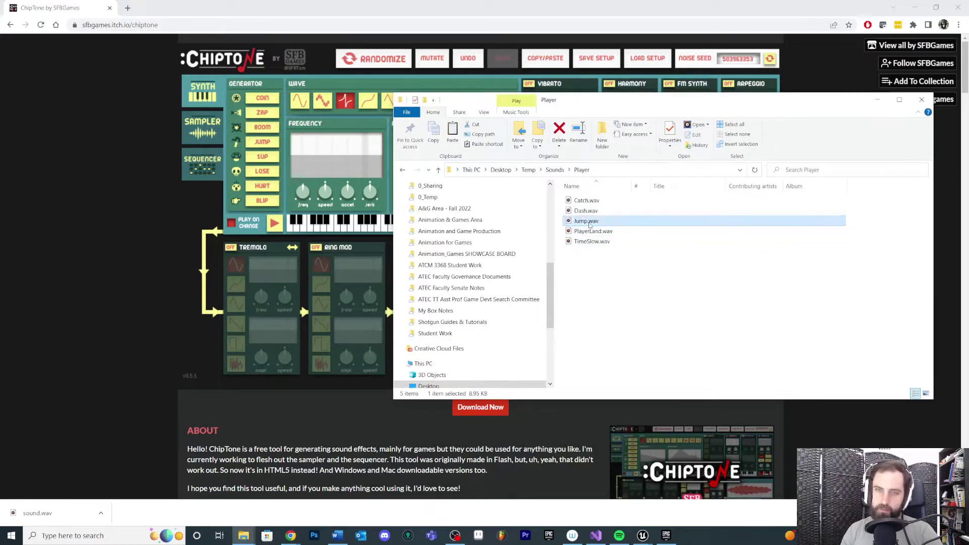
click(290, 283)
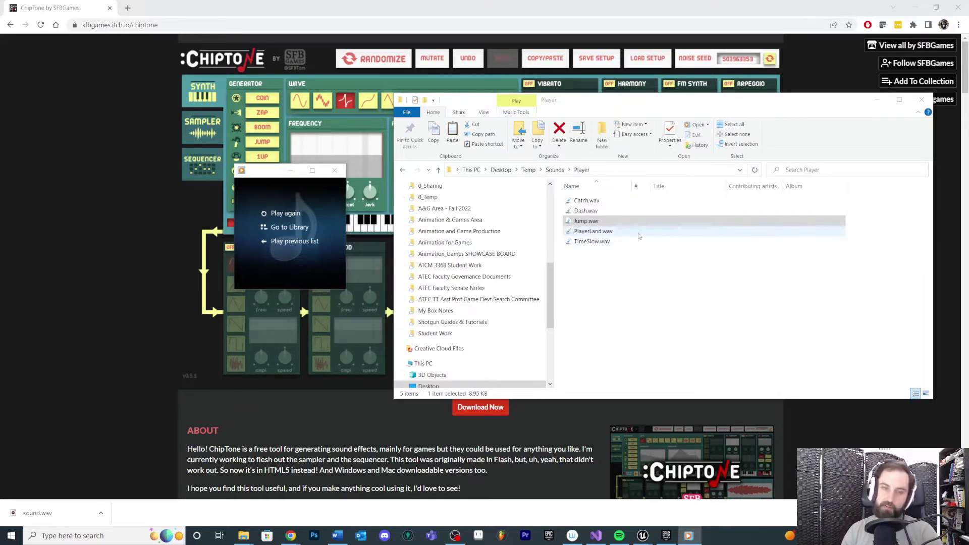
double_click(598, 232)
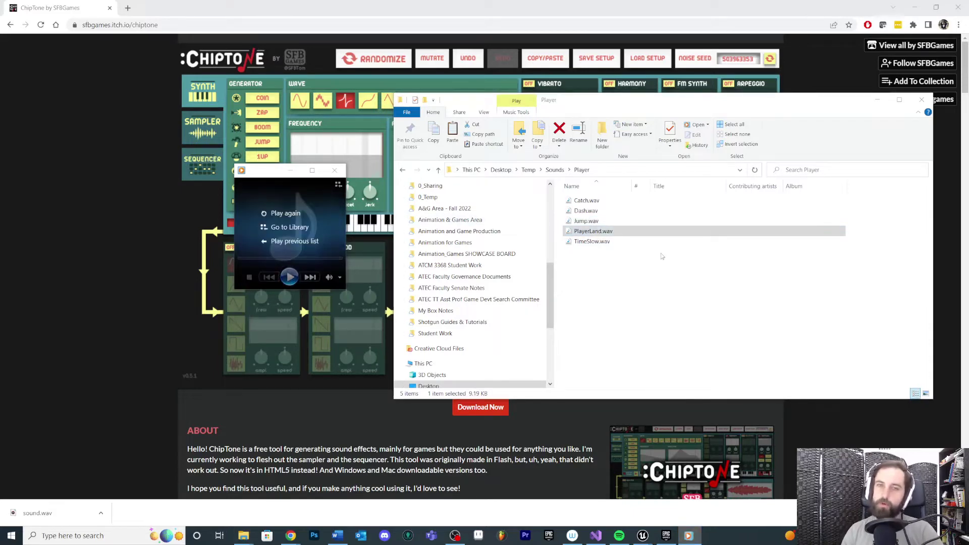
click(335, 170)
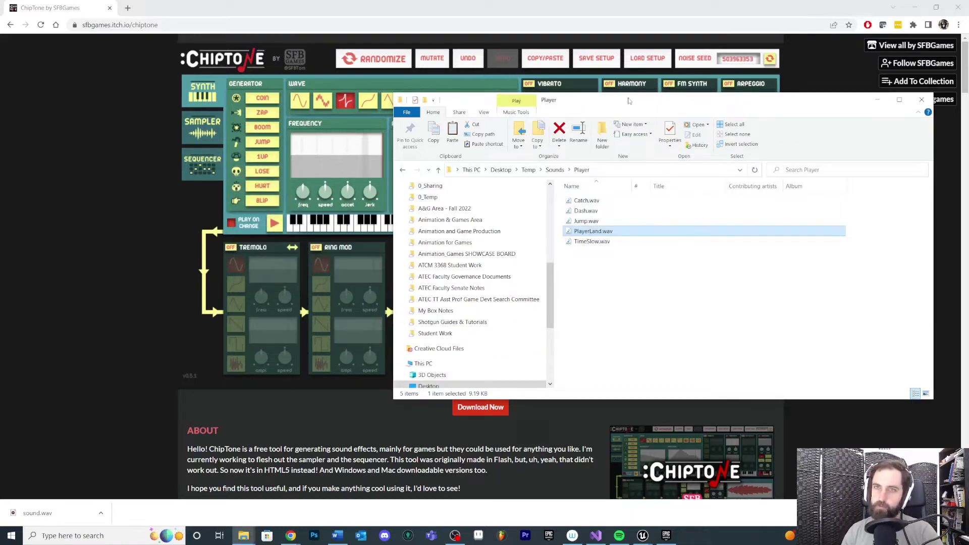
click(877, 100)
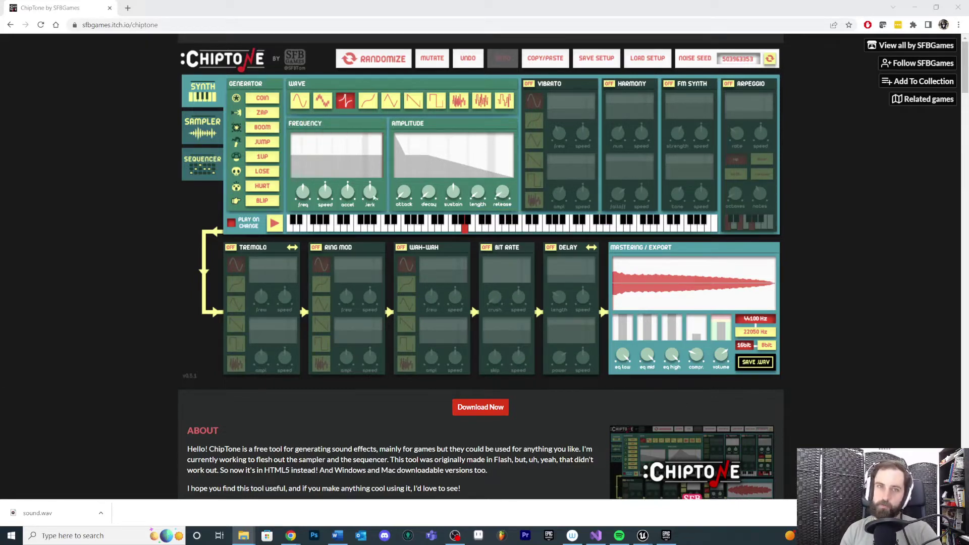
click(960, 8)
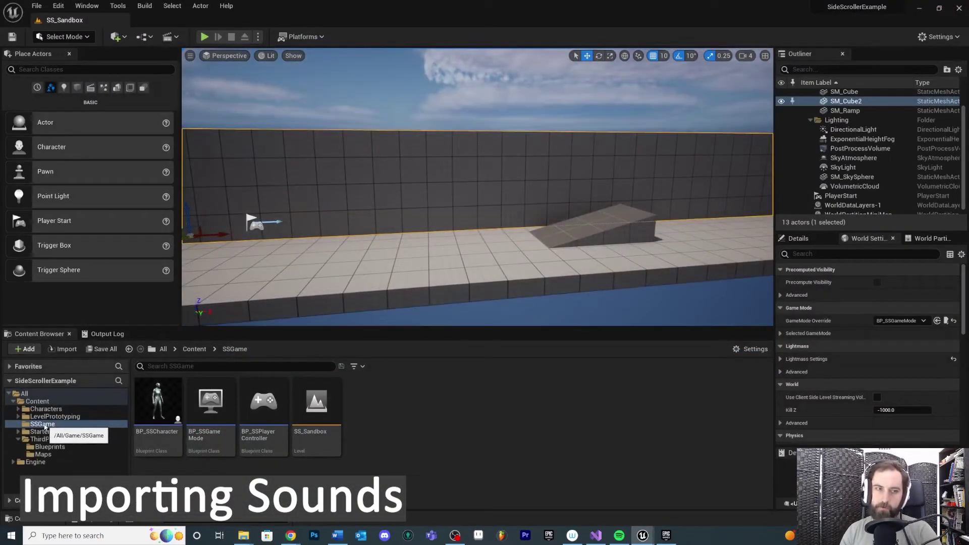
Create a folder named Audio inside the SSGame content folder.
right_click(51, 425)
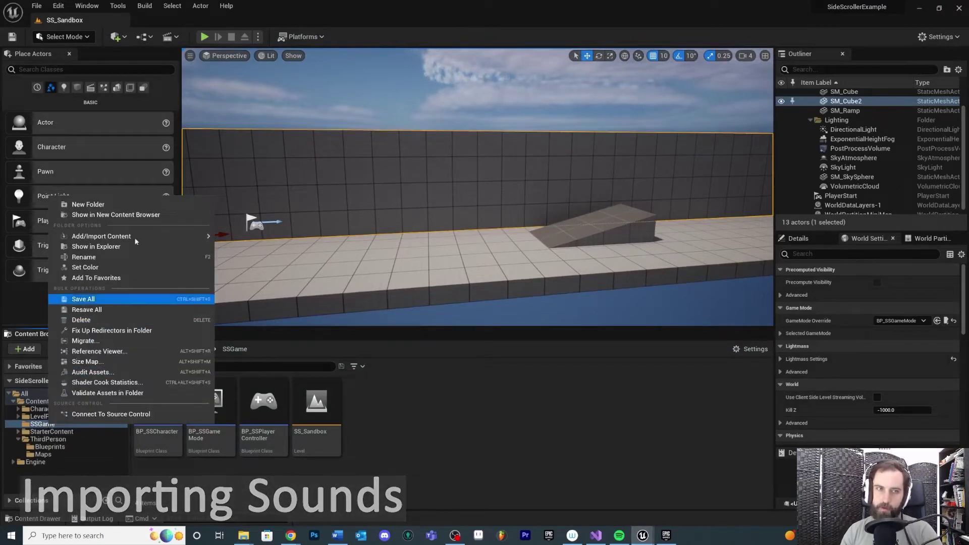
click(123, 204)
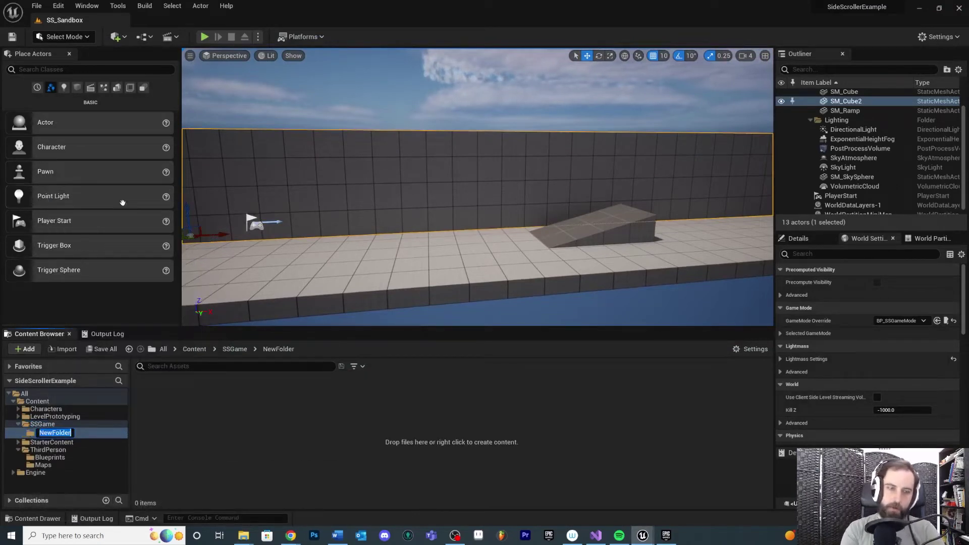
text(Audio)
key(Return)
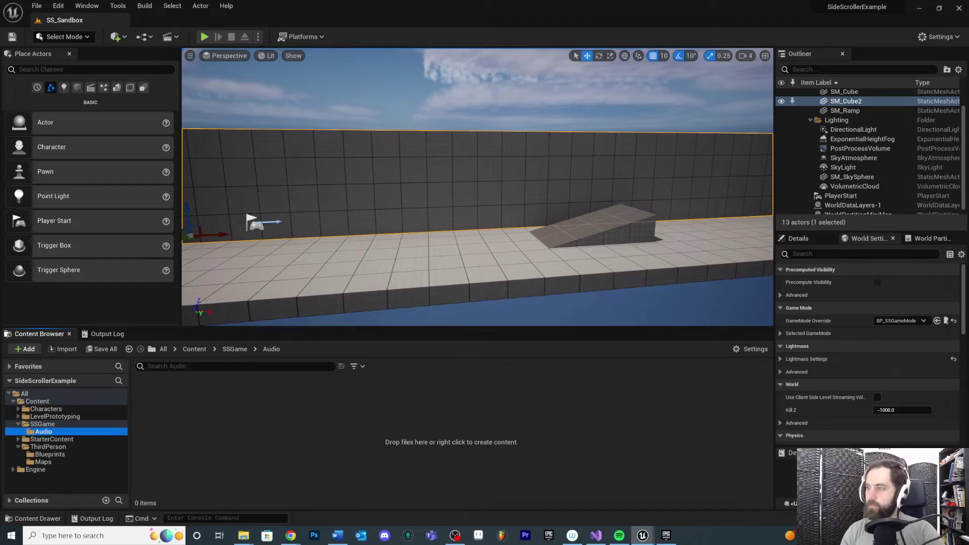
Import Jump.wav and PlayerLand.wav from the Sounds > Player folder into the Audio folder and save both assets.
drag(968, 66, 601, 173)
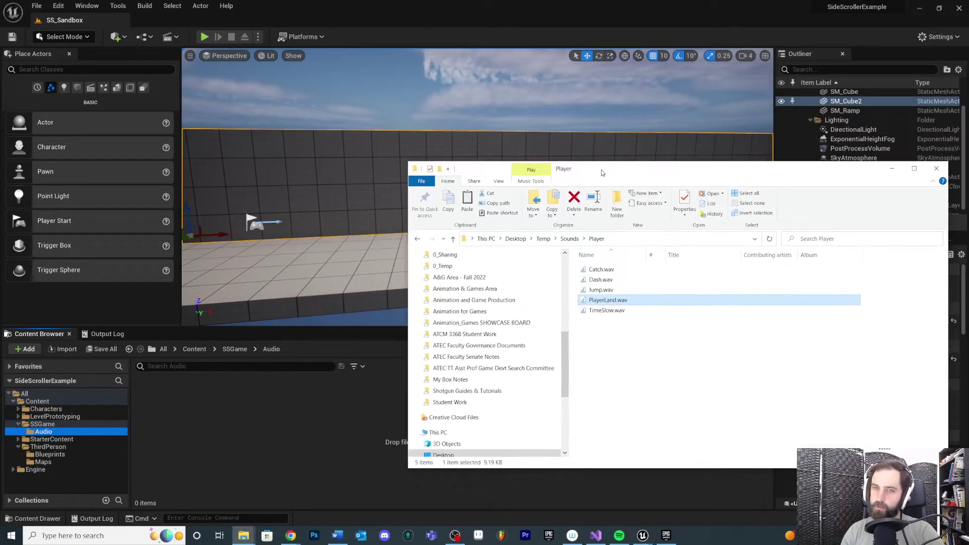
ctrl+click(600, 290)
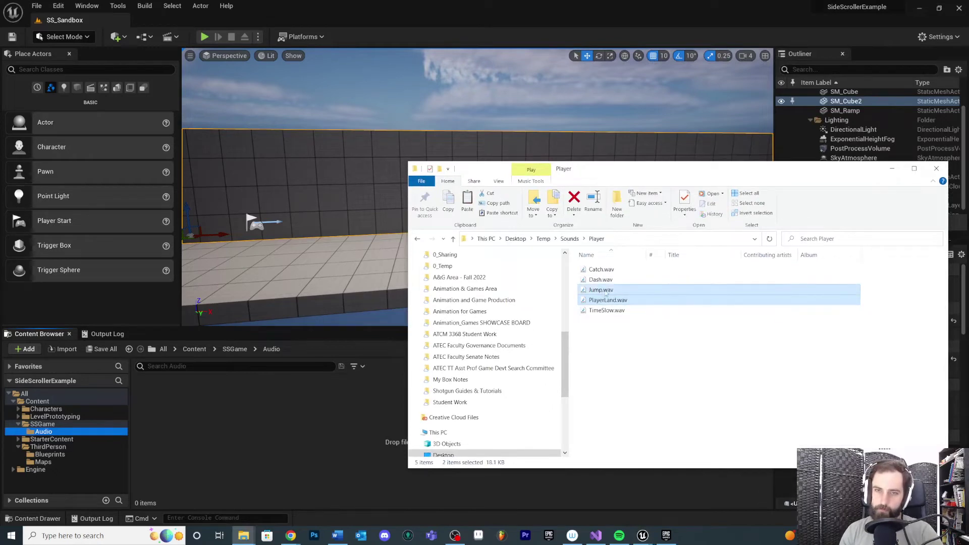
drag(601, 292, 280, 434)
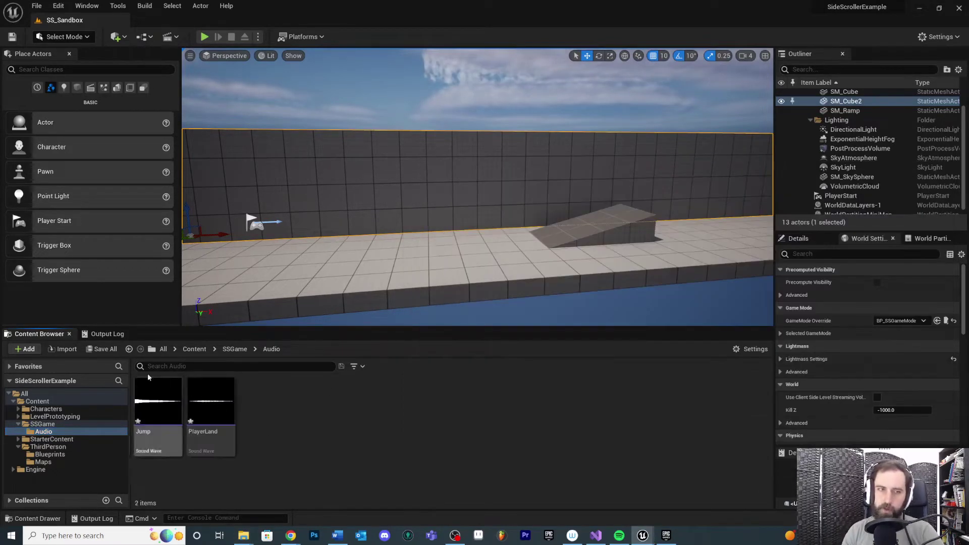
click(103, 348)
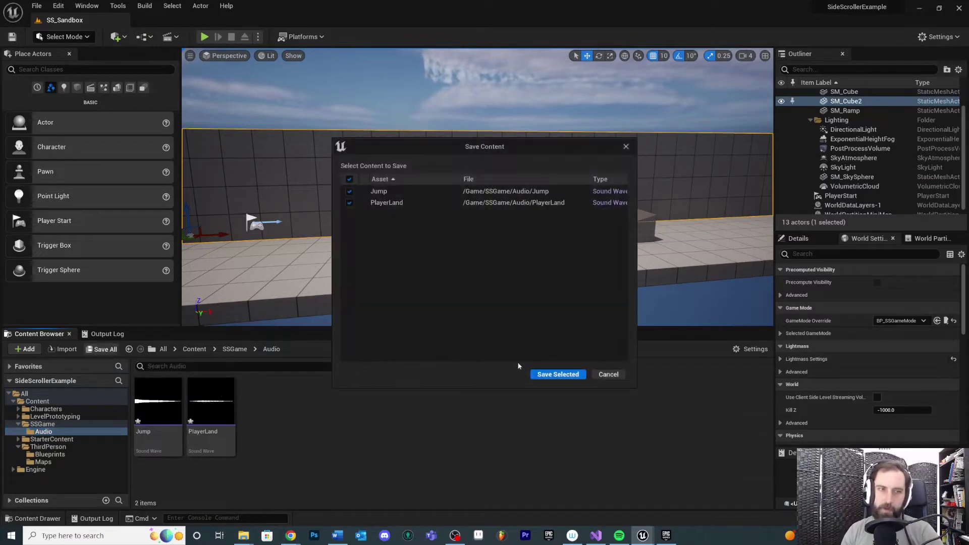
click(555, 374)
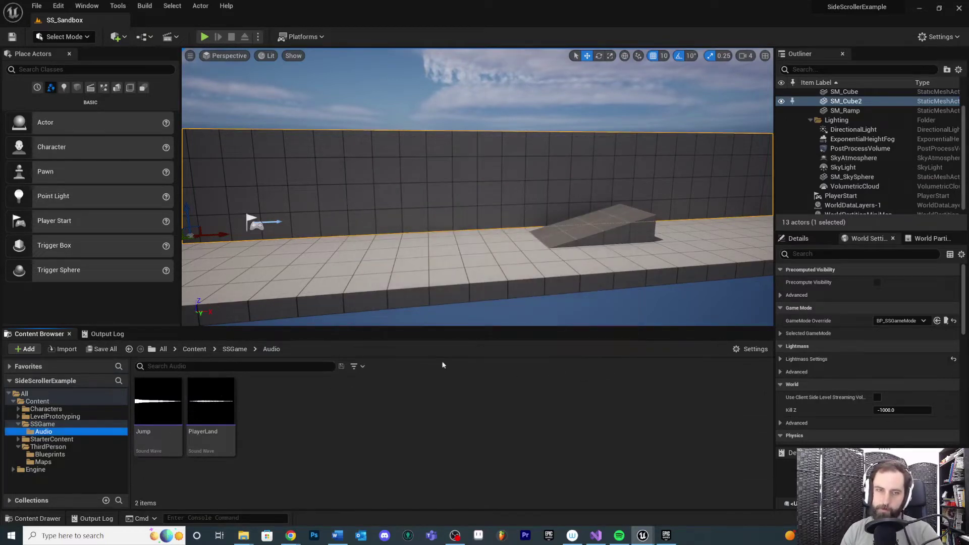
Play the imported Jump and PlayerLand sound waves to preview them.
click(157, 403)
click(211, 401)
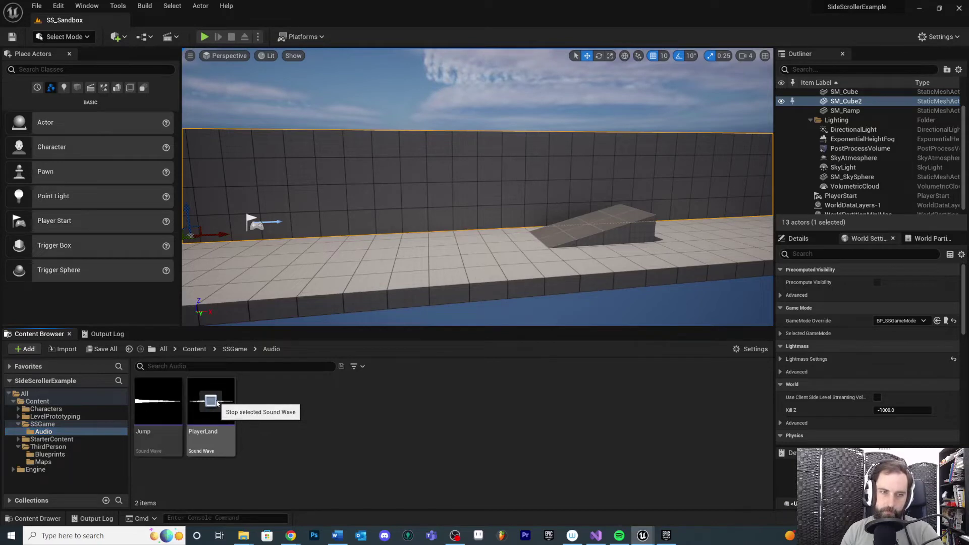
click(158, 429)
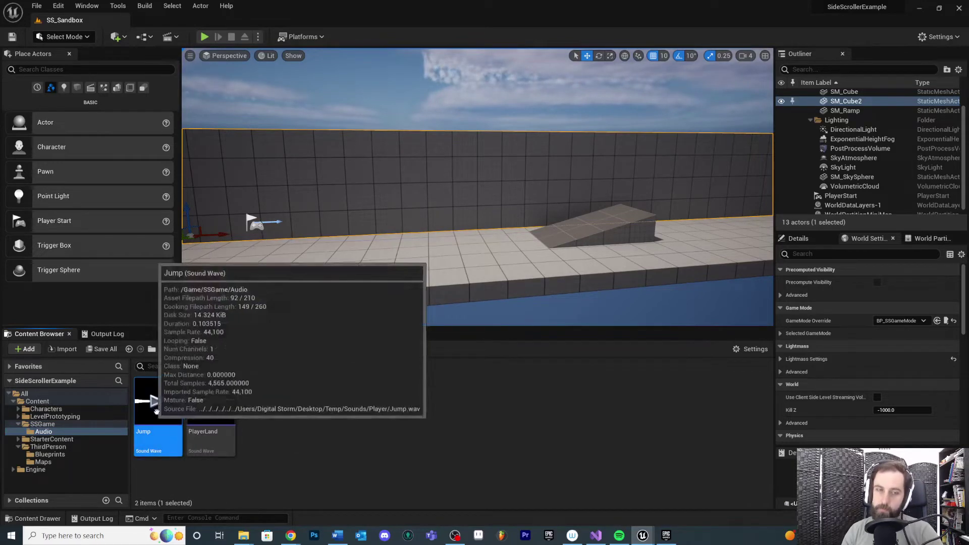
click(390, 424)
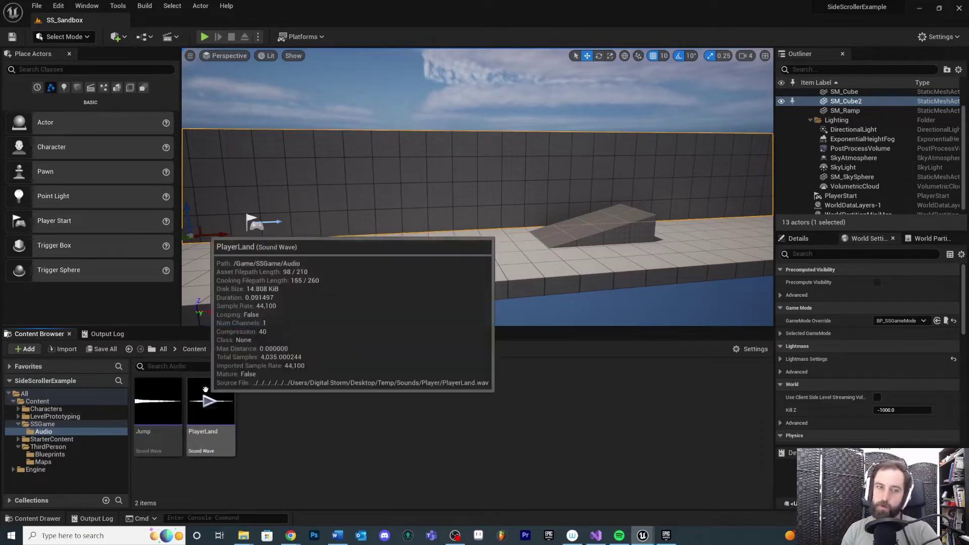
Create a sound cue from the Jump sound wave, keeping its default name.
mouse_move(162, 414)
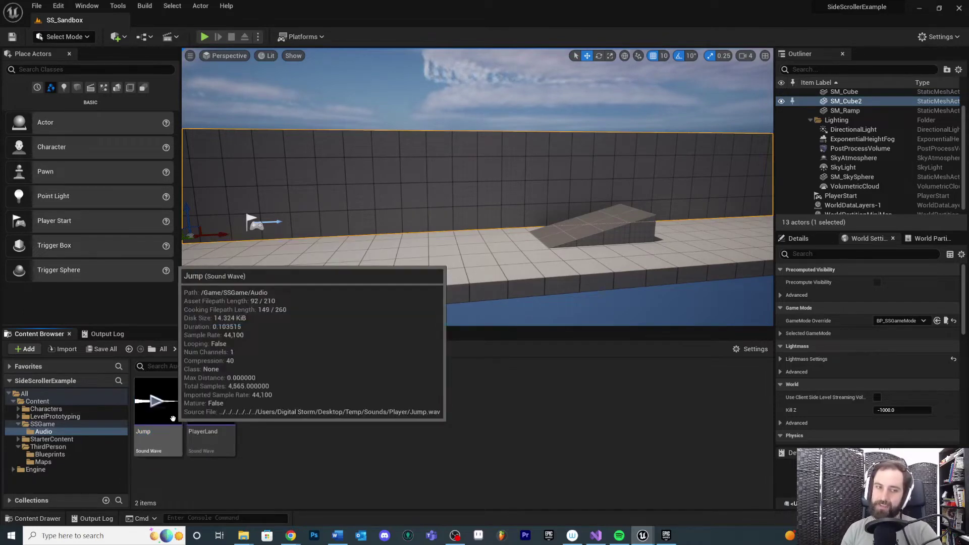
click(152, 433)
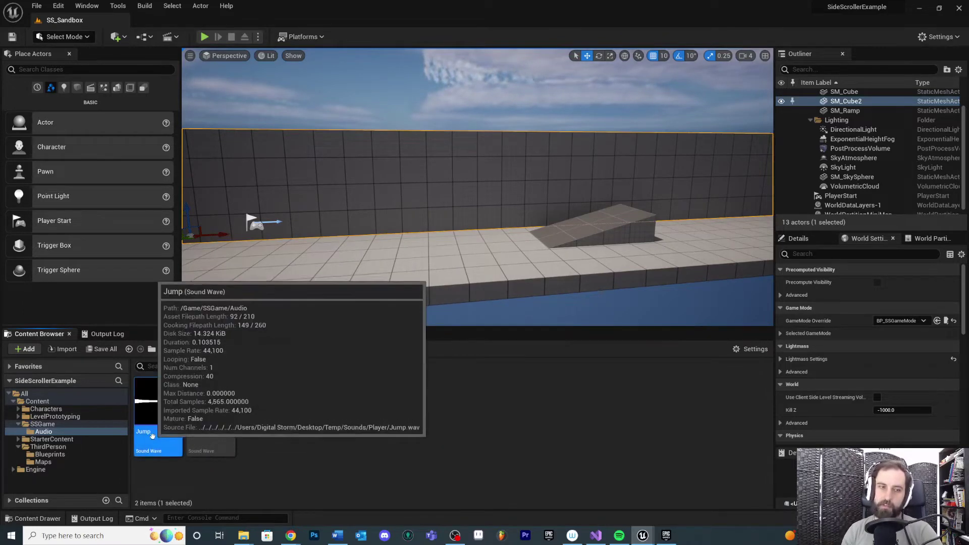
right_click(153, 436)
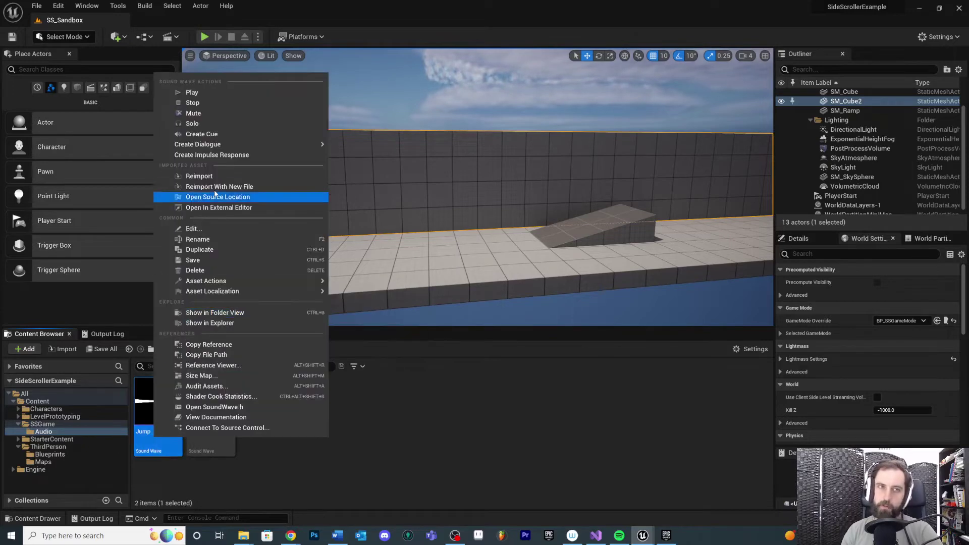
click(223, 135)
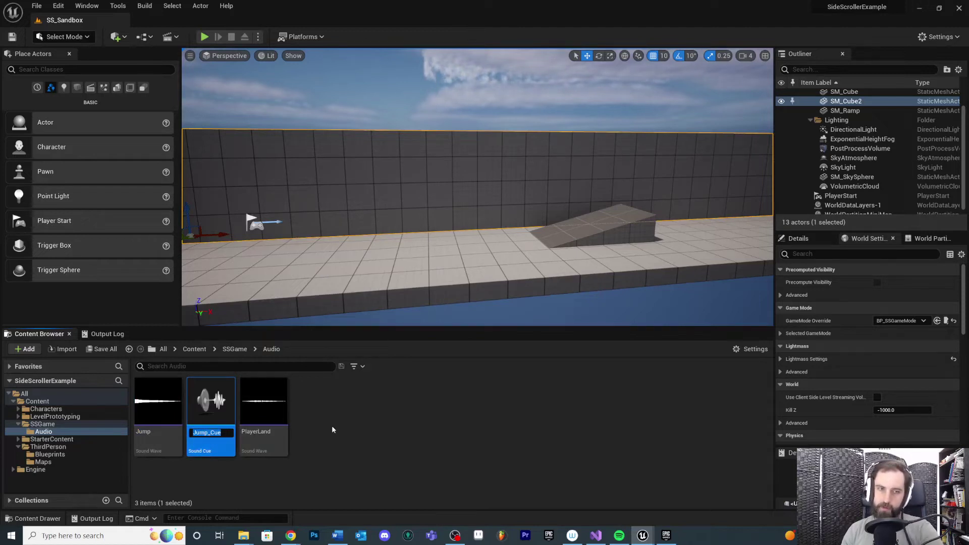
key(Return)
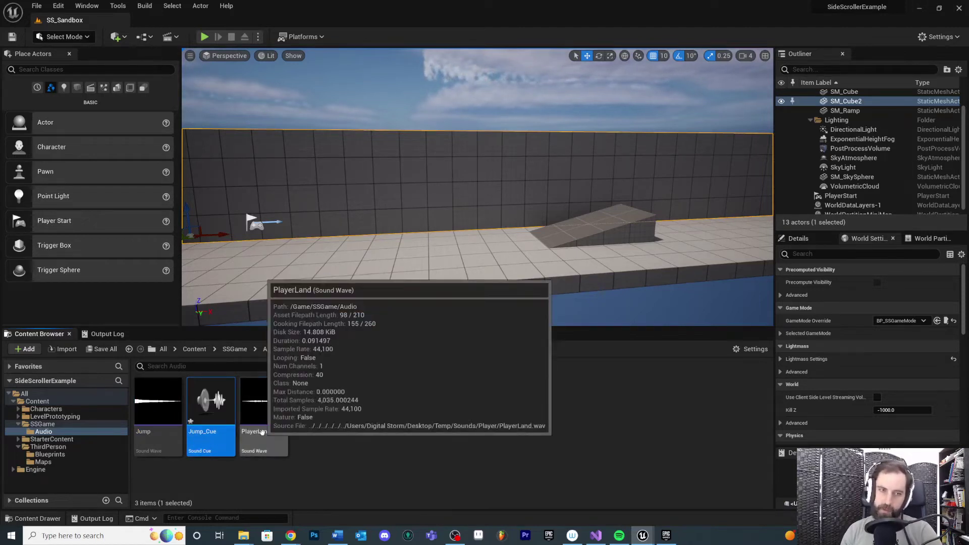
Create a sound cue from the PlayerLand sound wave, accepting the suggested name.
click(264, 411)
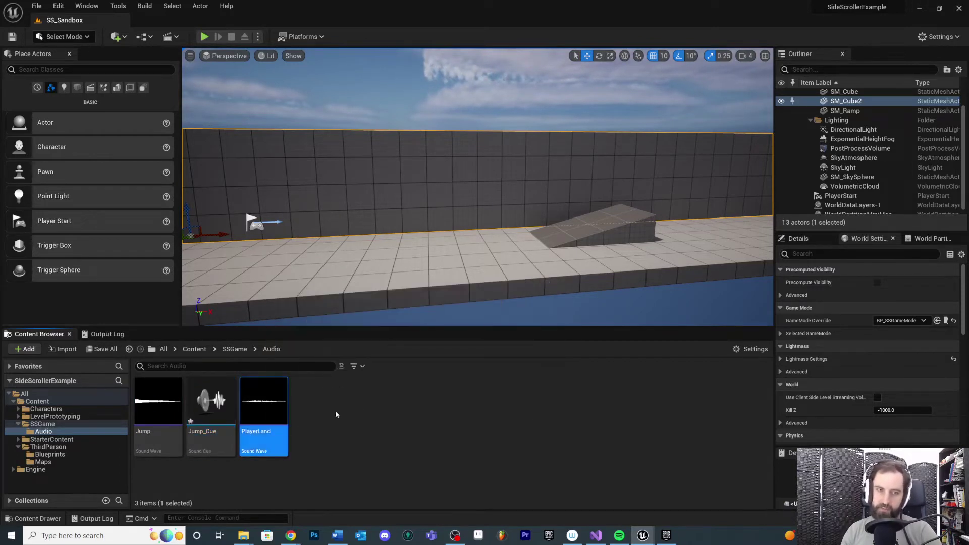
right_click(266, 440)
click(329, 138)
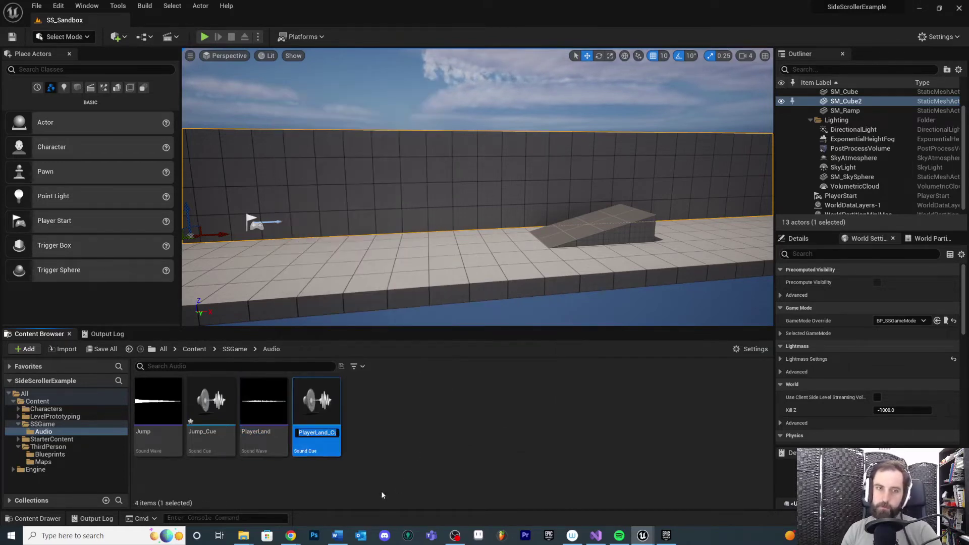
key(Return)
Rename the PlayerLand sound wave as CharacterLand.
click(265, 432)
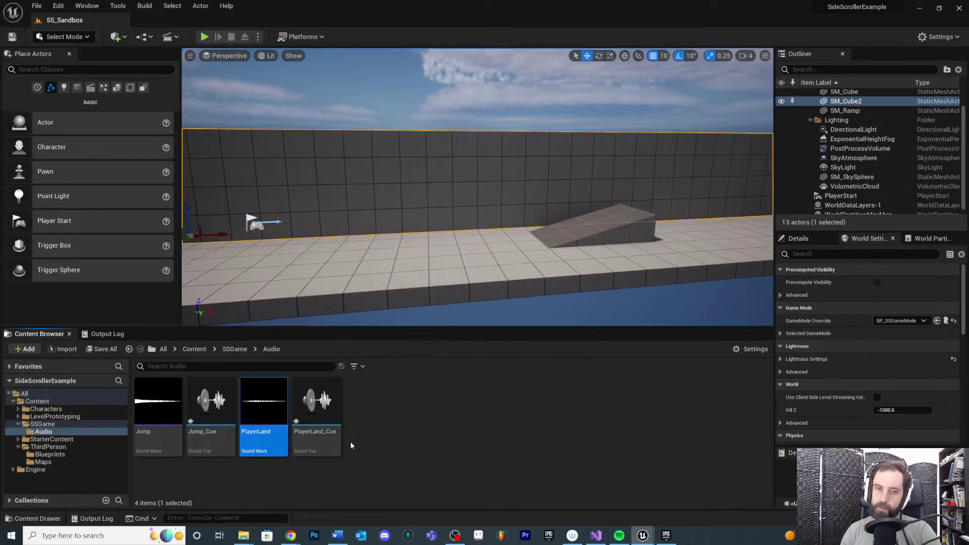
right_click(256, 438)
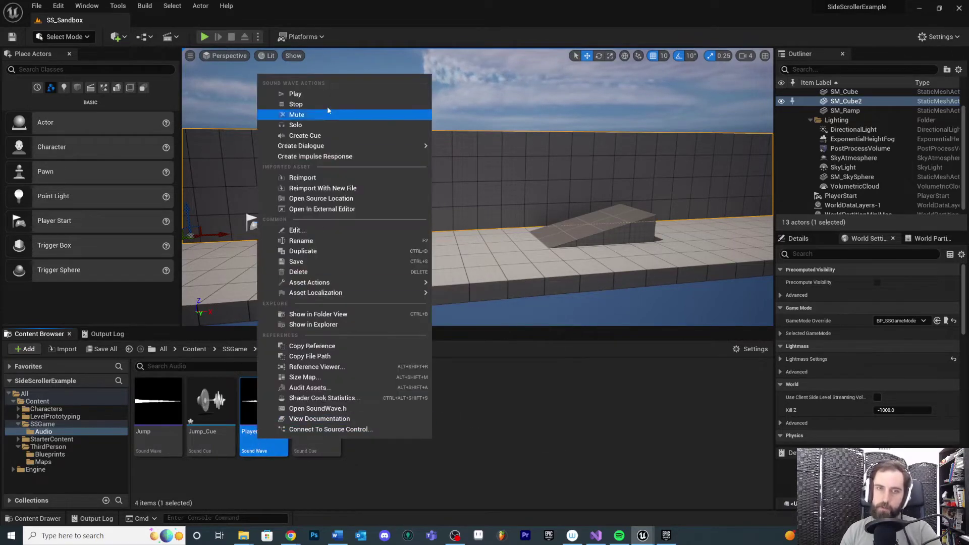
click(313, 241)
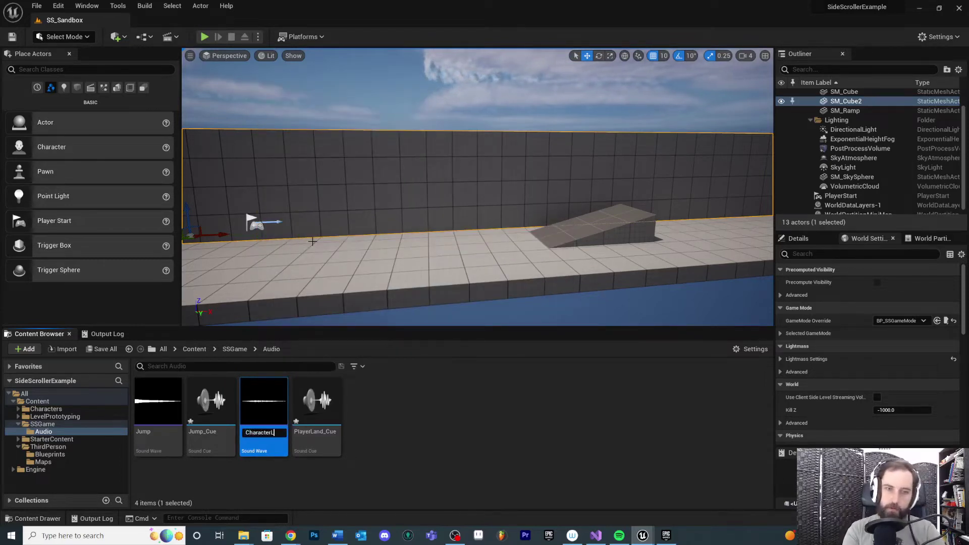
key(Return)
Rename the PlayerLand_Cue sound cue as CharacterLand_Cue.
click(316, 404)
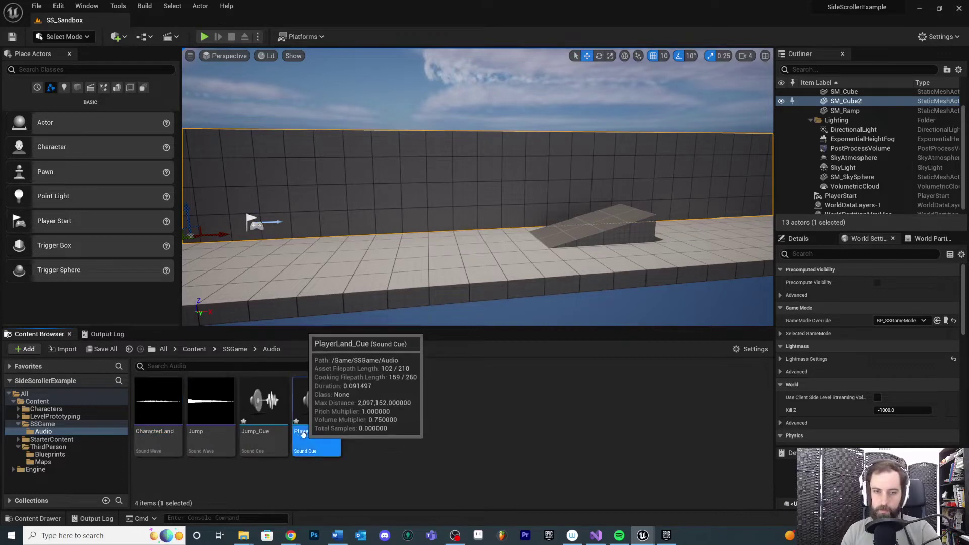
key(F2)
text(Characte)
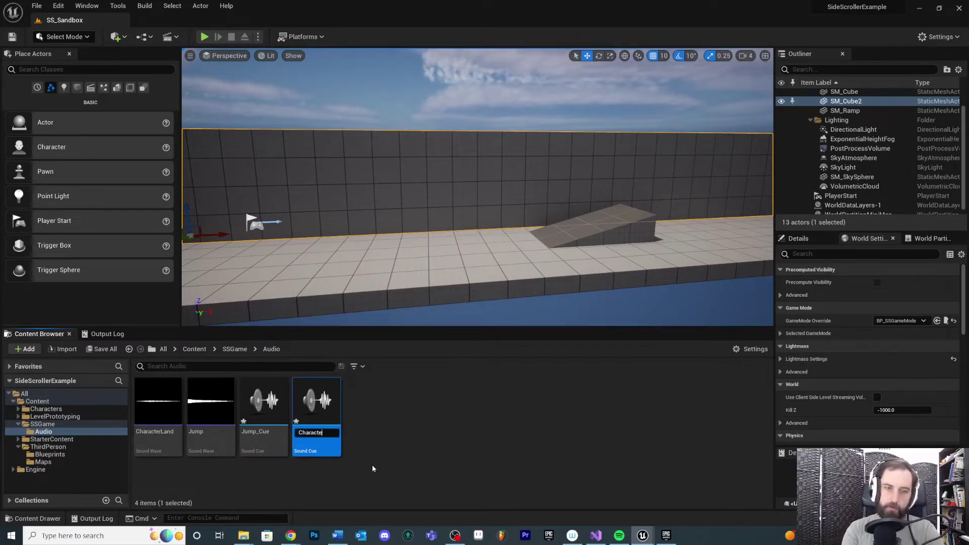
text(rLand_Cue)
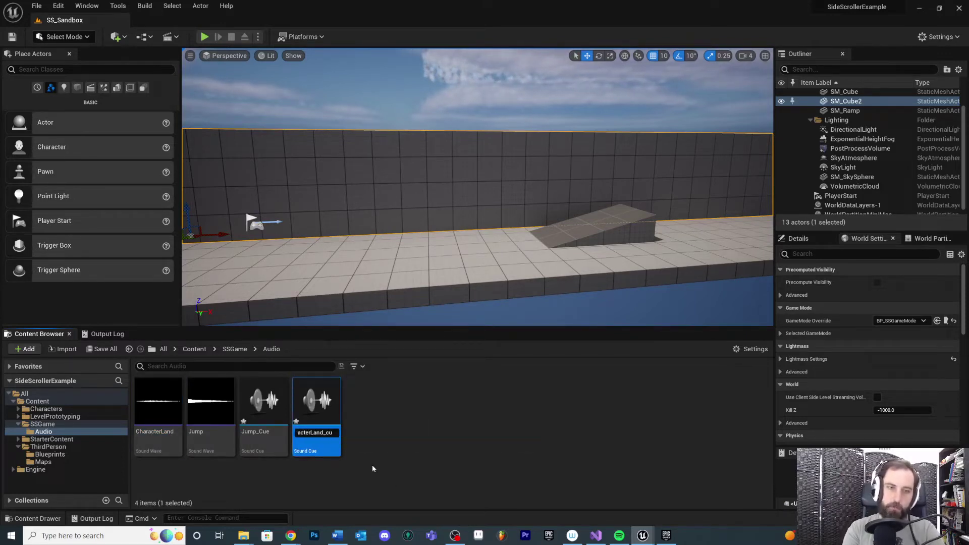
key(Return)
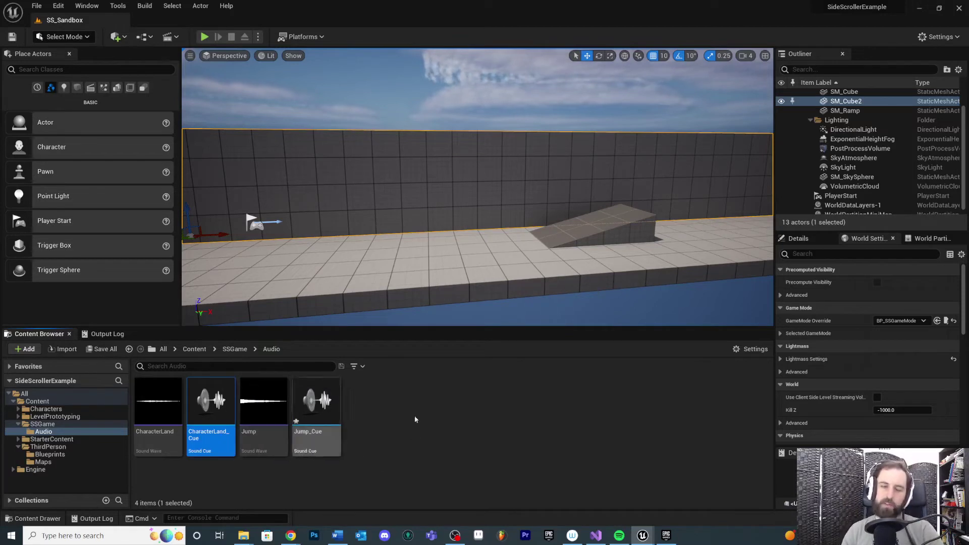
Save all unsaved content, including the Jump_Cue asset, and clear the asset selection.
click(103, 350)
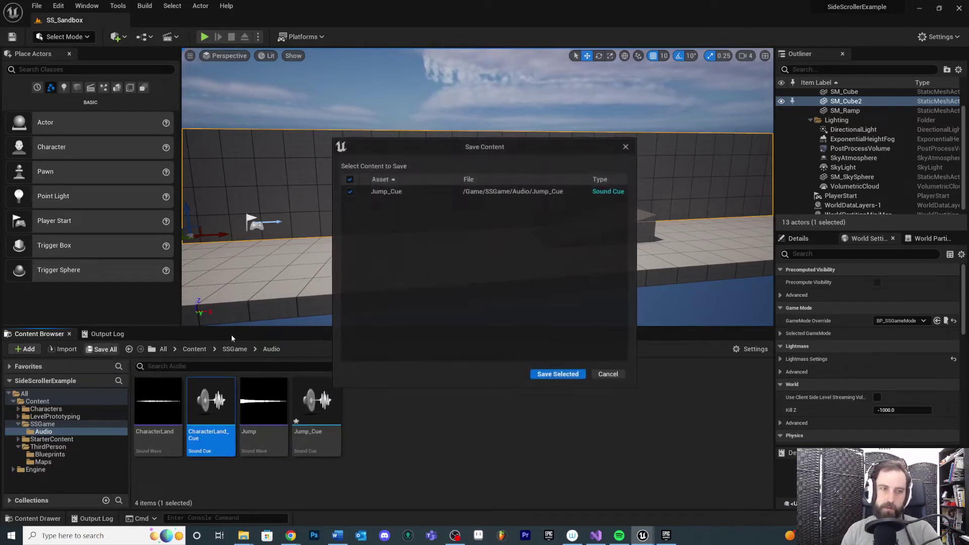
click(568, 376)
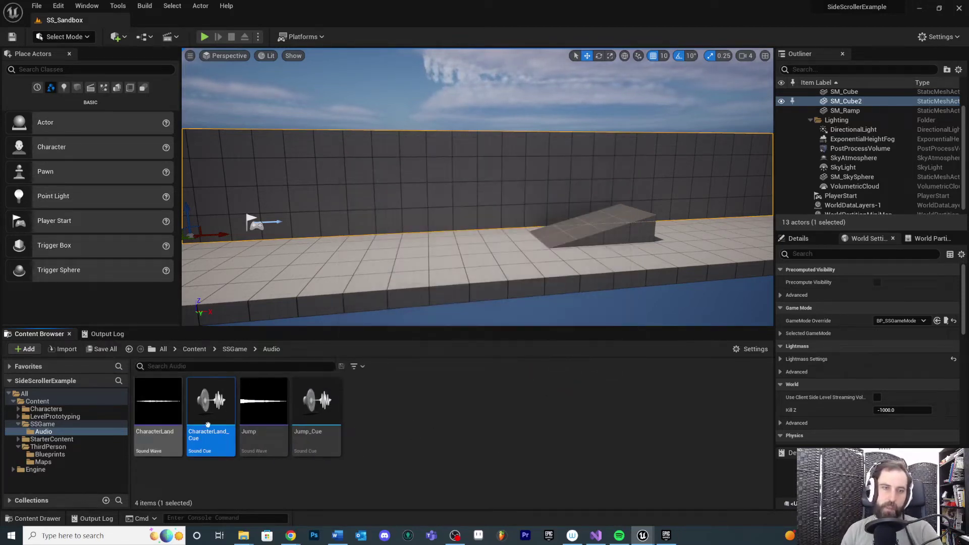
click(422, 480)
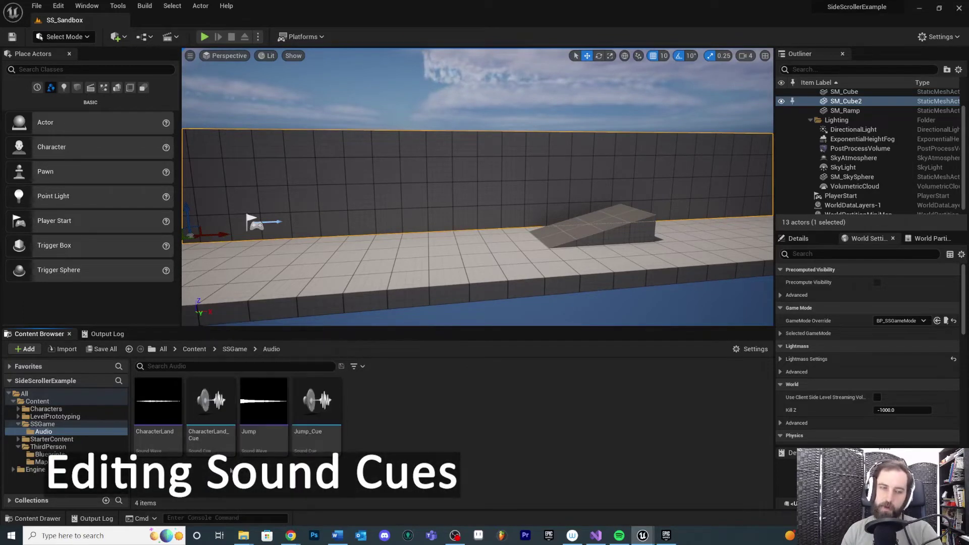
Open CharacterLand_Cue for editing and move its Wave Player node away from the Output node to make room between them.
double_click(209, 437)
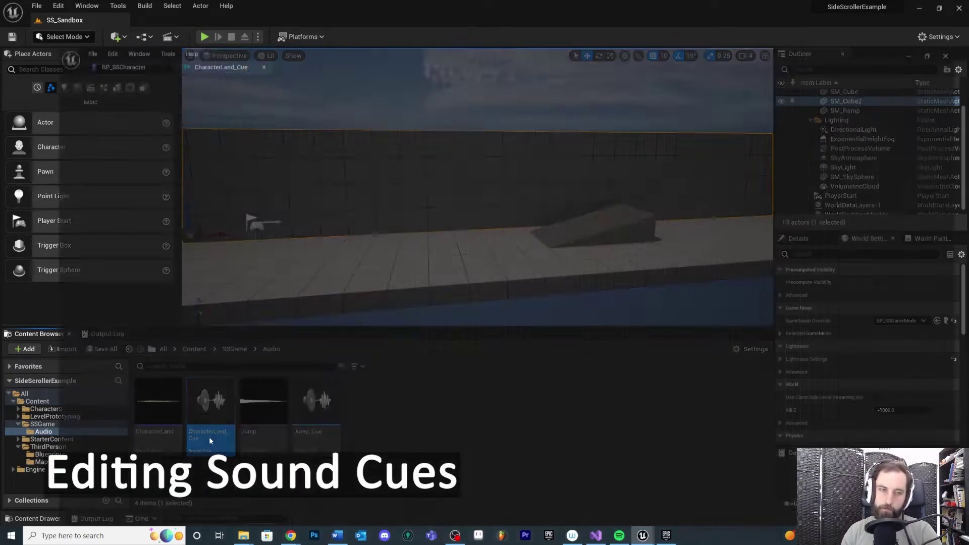
drag(436, 216, 364, 209)
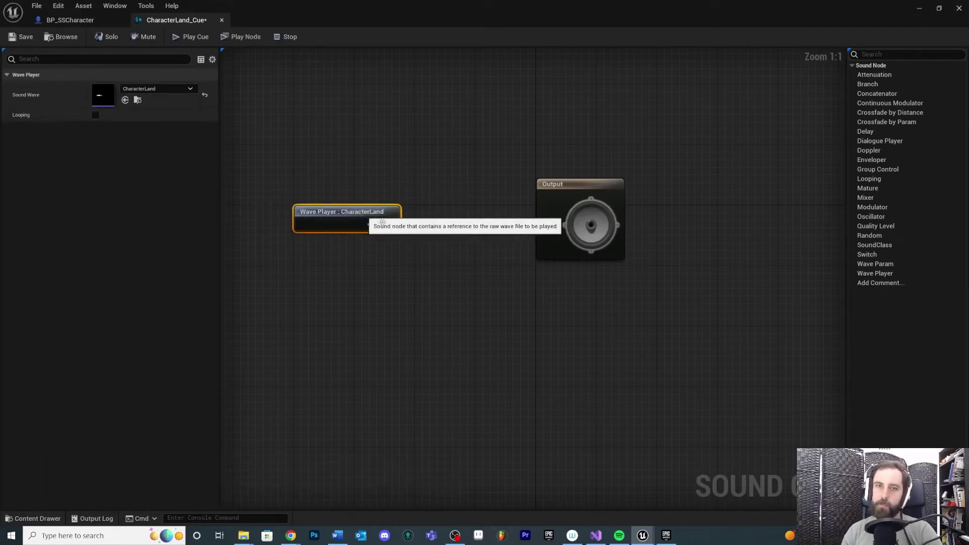
right_drag(424, 117, 558, 135)
drag(489, 231, 368, 238)
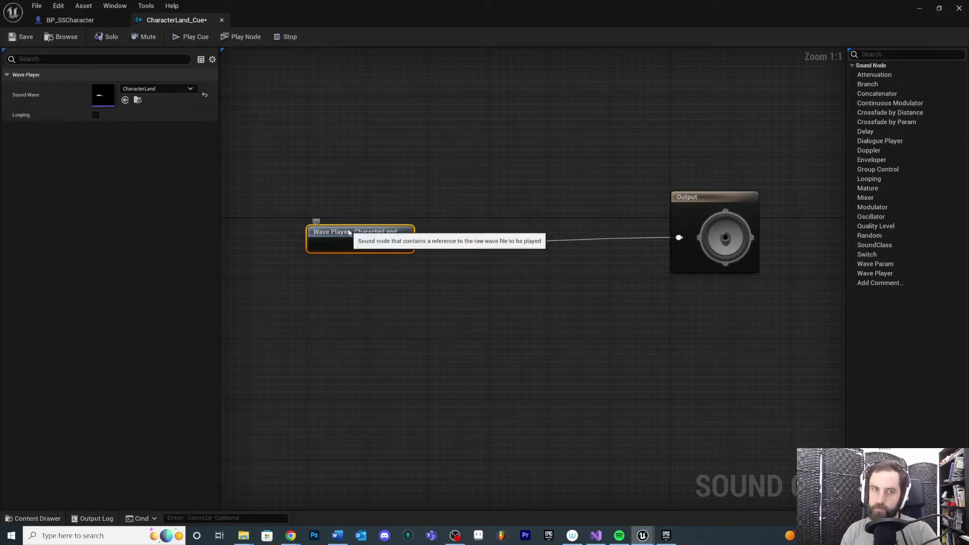
drag(348, 234, 340, 203)
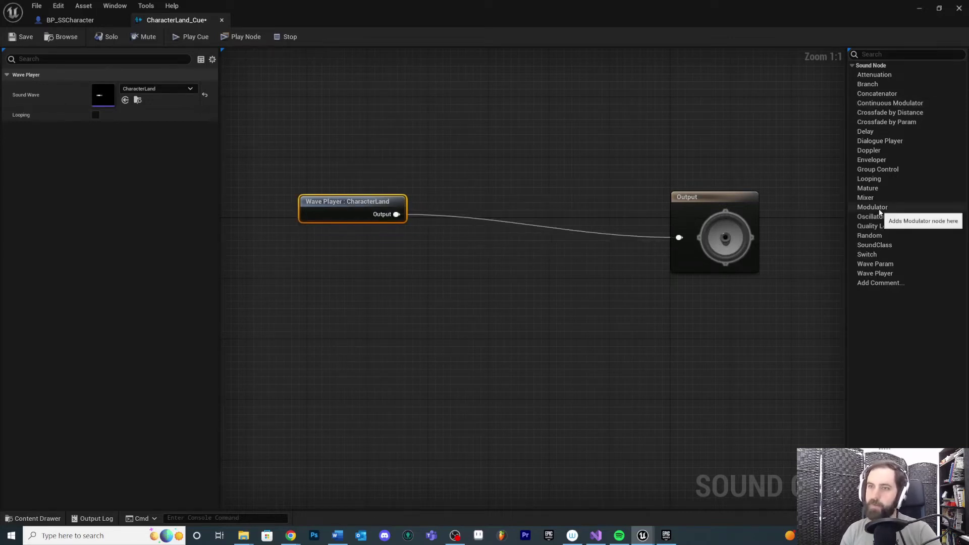
Add a Modulator node between the CharacterLand Wave Player and the Output, wire it into the chain and align it.
drag(876, 209, 512, 198)
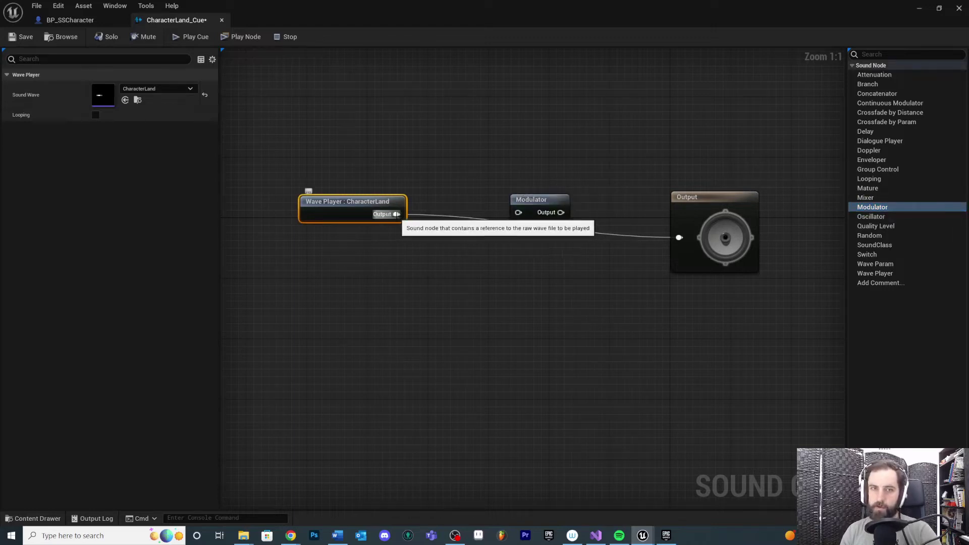
drag(396, 214, 679, 237)
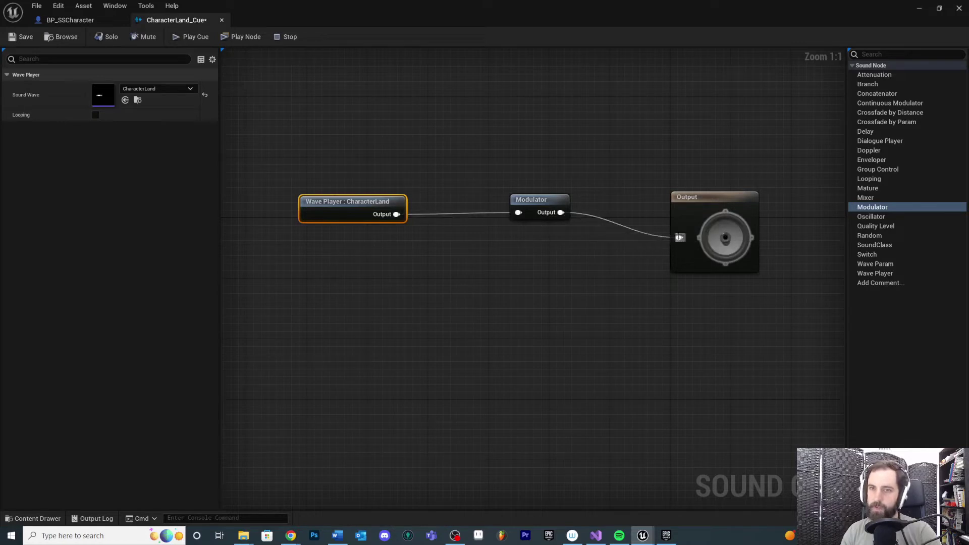
drag(543, 206, 529, 216)
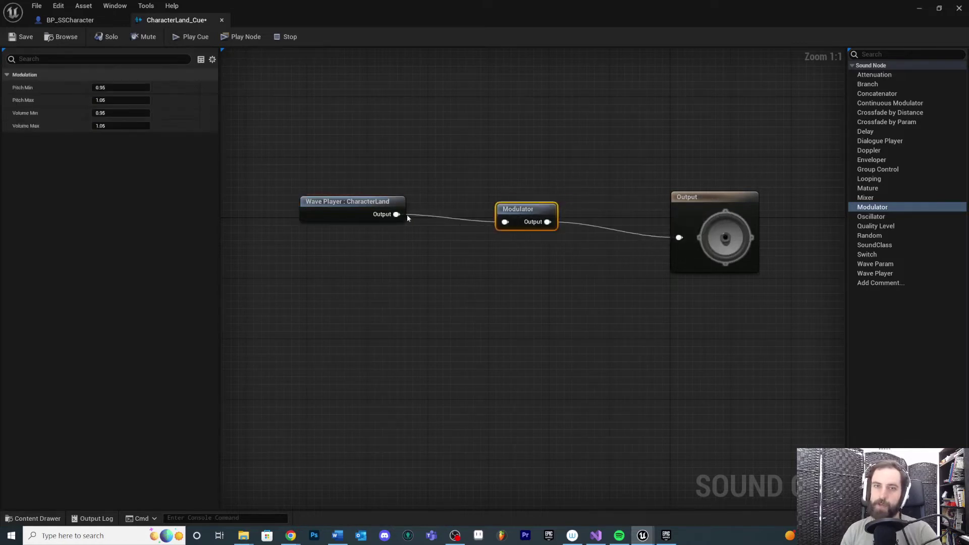
Preview the CharacterLand_Cue sound with its Modulator in place and save the cue.
click(358, 205)
click(539, 214)
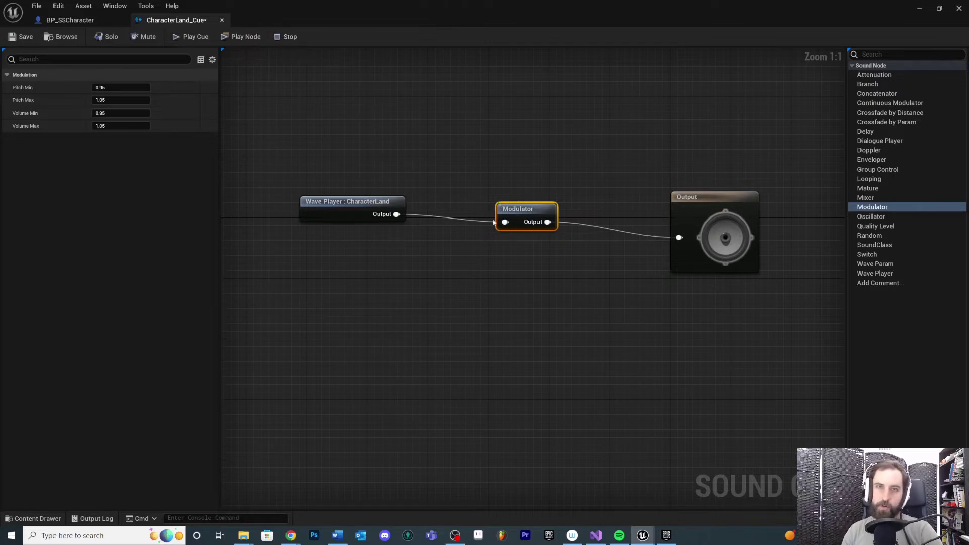
click(193, 37)
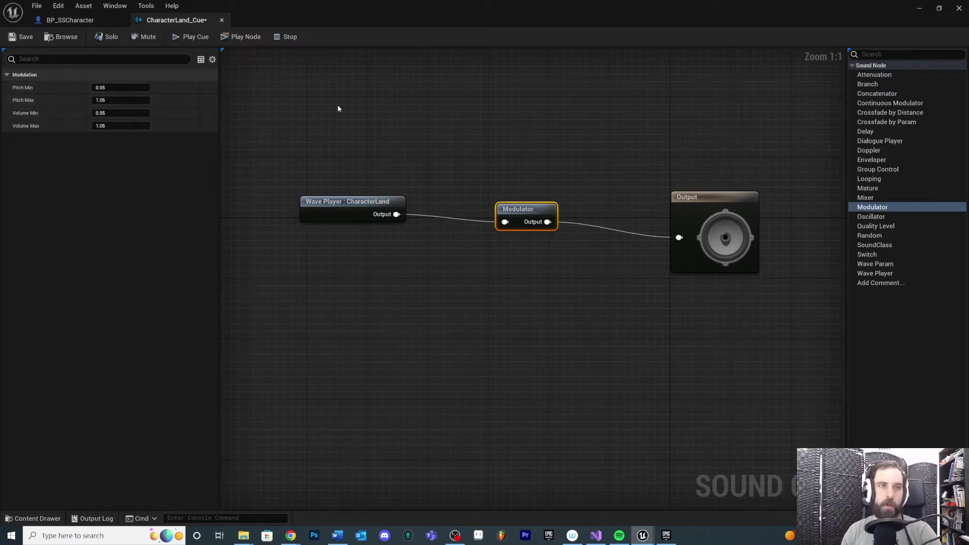
click(17, 39)
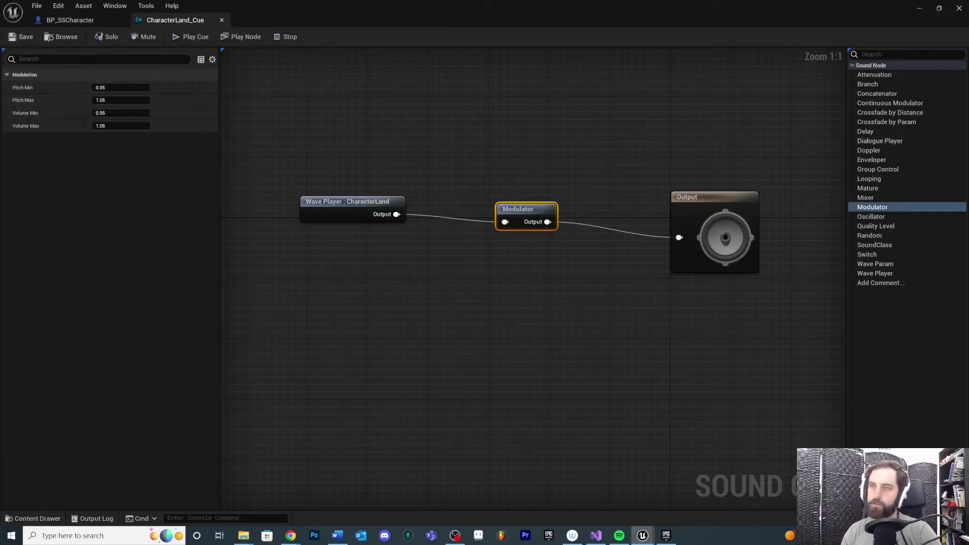
Open Jump_Cue from the Audio folder for editing and move its Wave Player node away from the Output node.
click(918, 8)
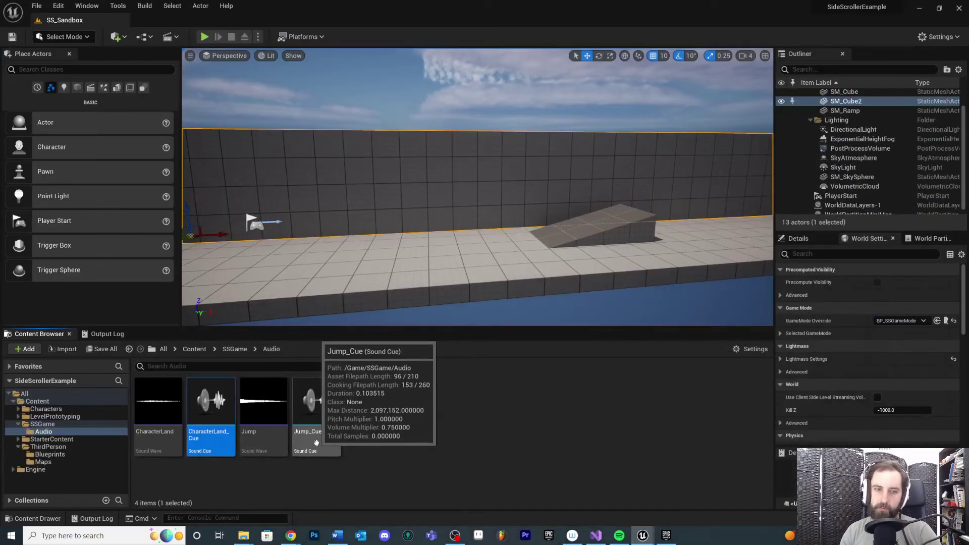
double_click(316, 442)
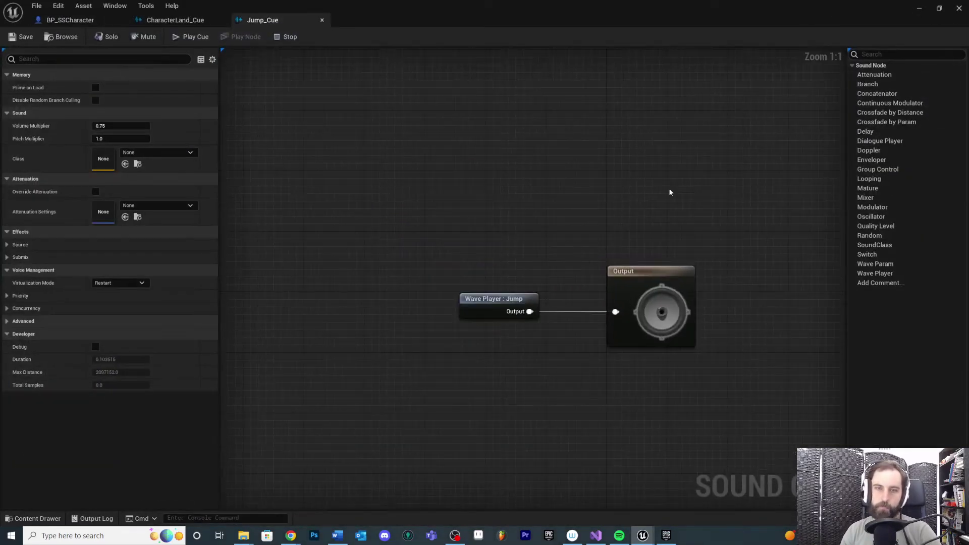
drag(413, 186, 260, 196)
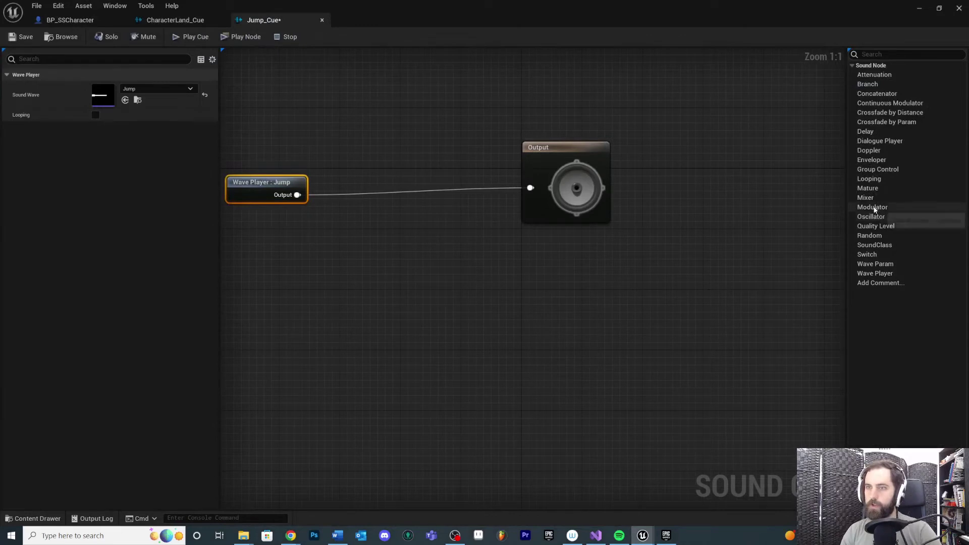
Wire a Modulator node between the Jump Wave Player and the Output, then save Jump_Cue and close the editor window.
drag(872, 206, 406, 192)
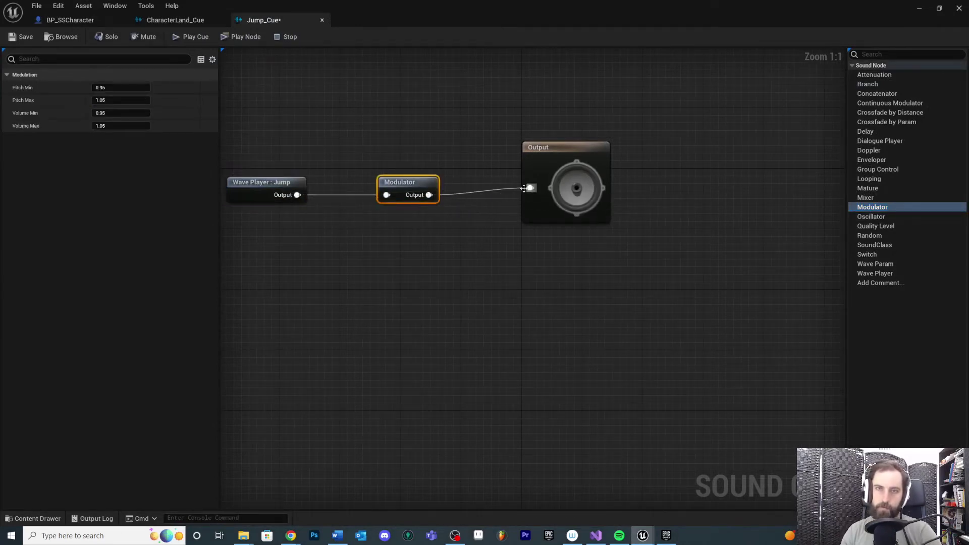
click(359, 217)
click(393, 192)
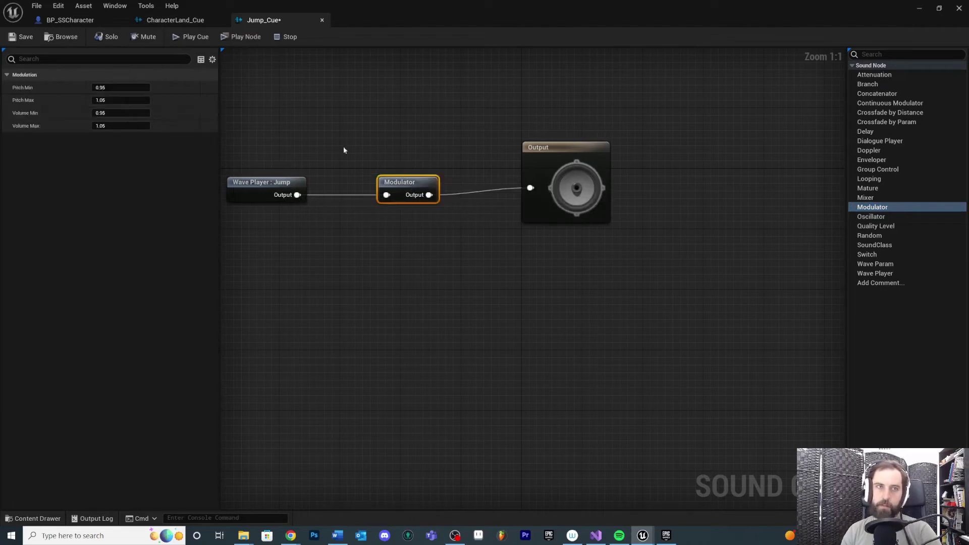
click(10, 38)
click(958, 7)
drag(662, 228, 661, 272)
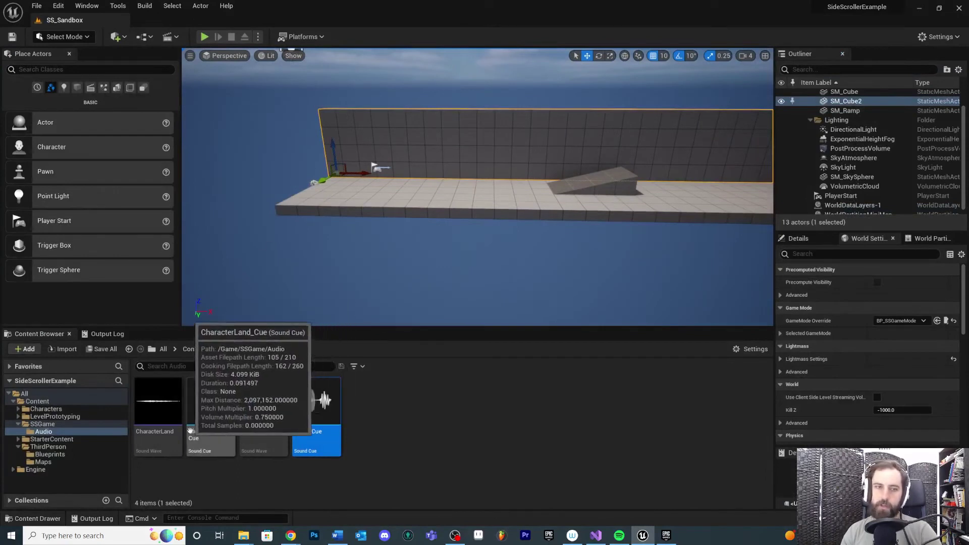
click(220, 402)
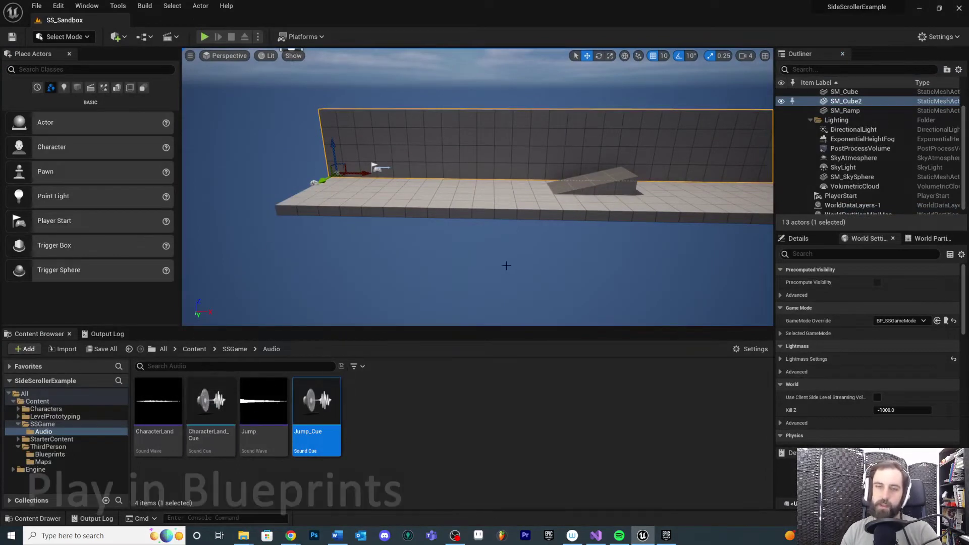
right_drag(506, 264, 481, 244)
key(w)
right_drag(465, 157, 438, 159)
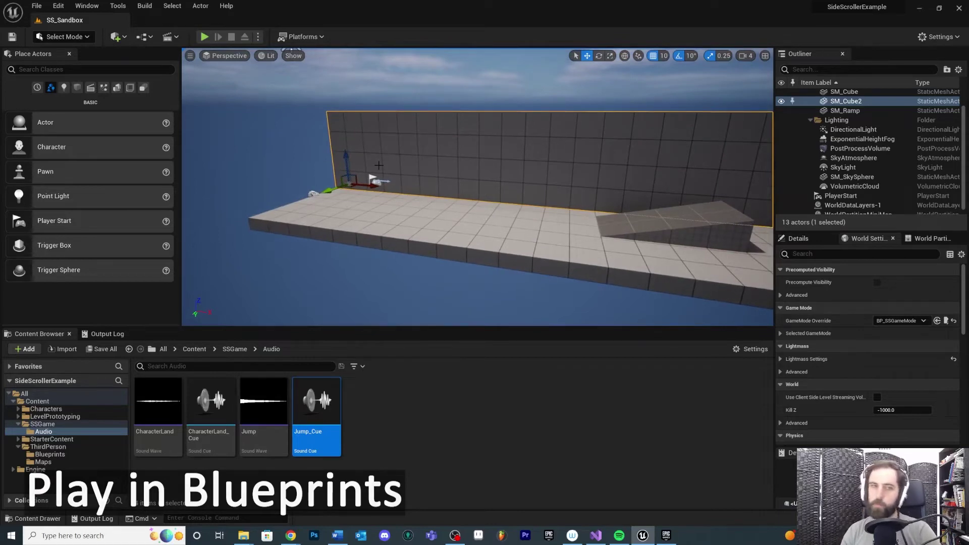
key(w)
right_drag(359, 284, 394, 253)
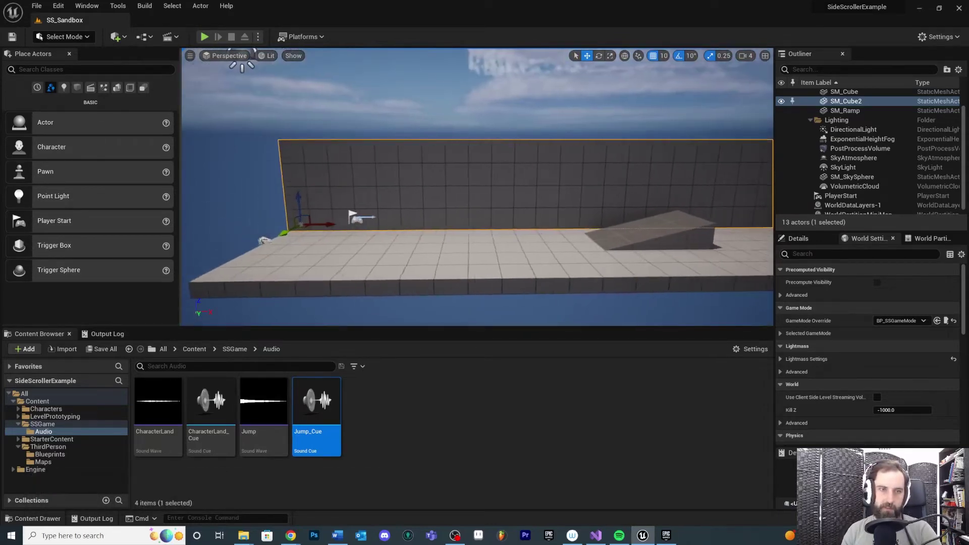
key(a)
Open the BP_SSCharacter blueprint from the SSGame folder and bring the Jump Input section of its event graph into view.
click(56, 423)
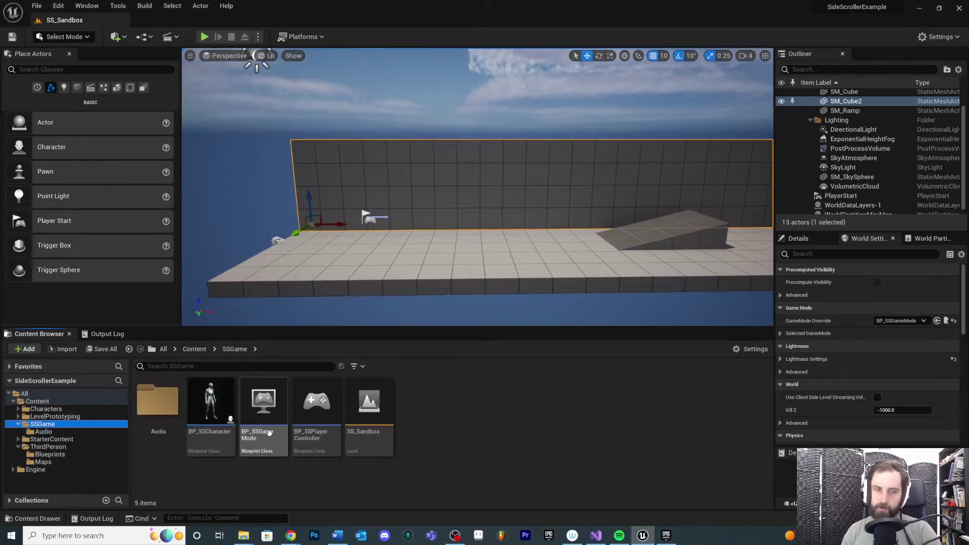
double_click(207, 413)
scroll(450, 302, down, 3)
right_drag(450, 301, 509, 247)
right_drag(657, 342, 680, 293)
scroll(528, 261, up, 3)
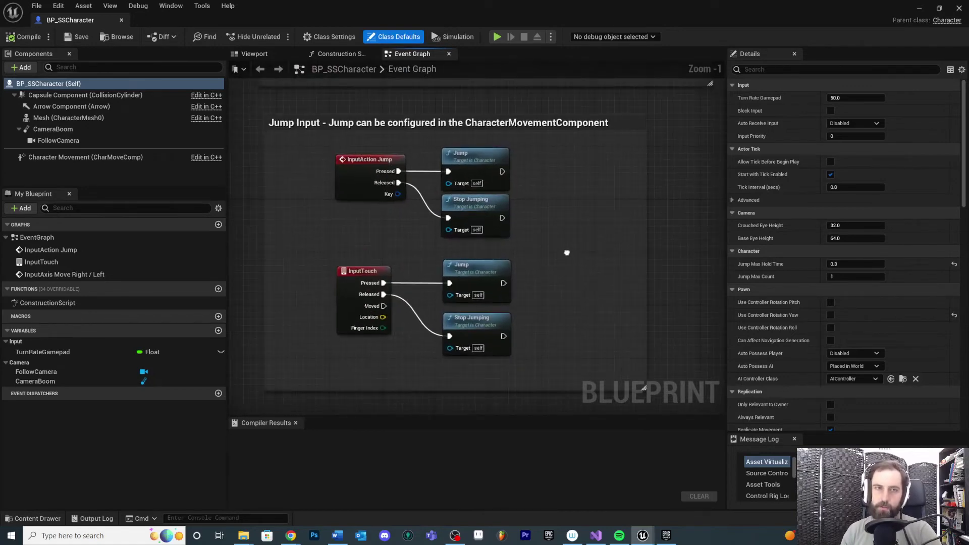
scroll(283, 194, up, 1)
right_drag(360, 169, 334, 173)
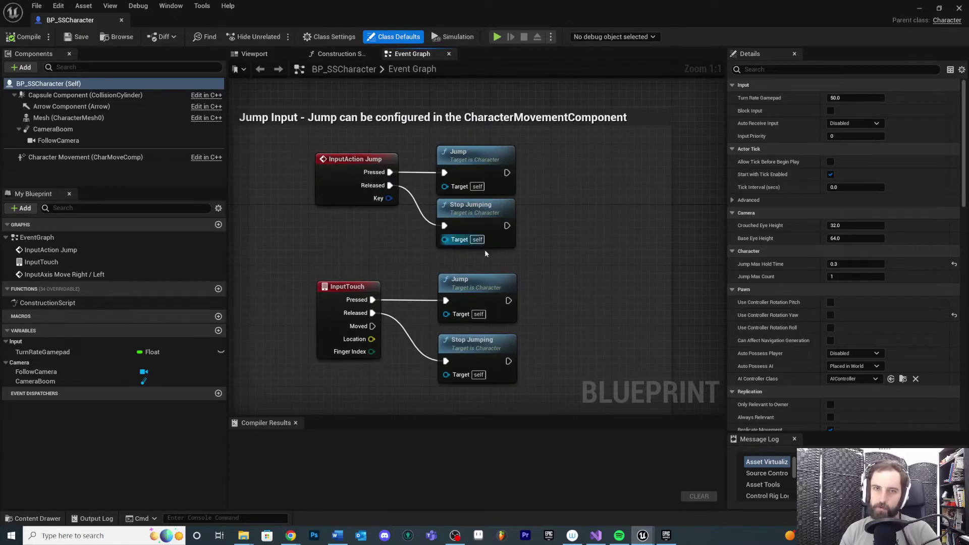
right_drag(614, 213, 590, 195)
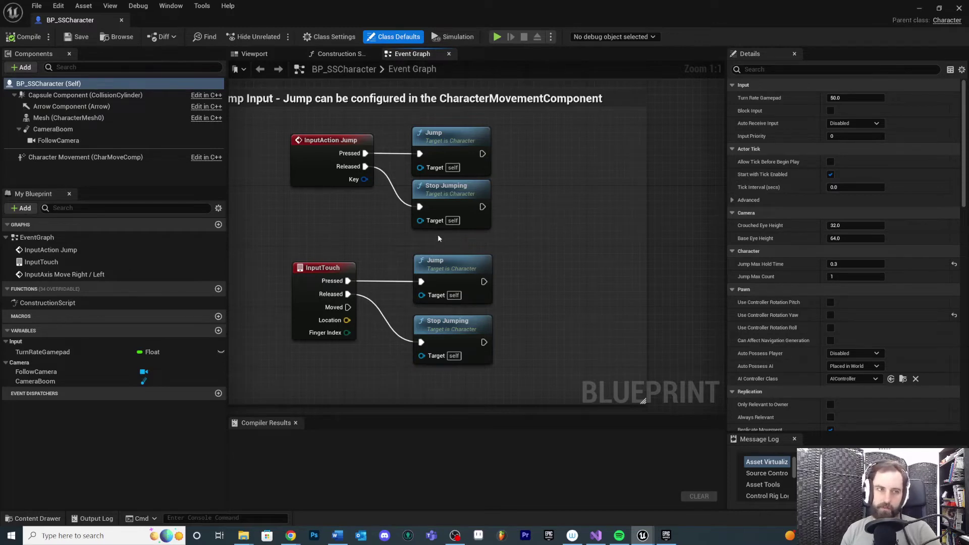
right_drag(687, 200, 656, 204)
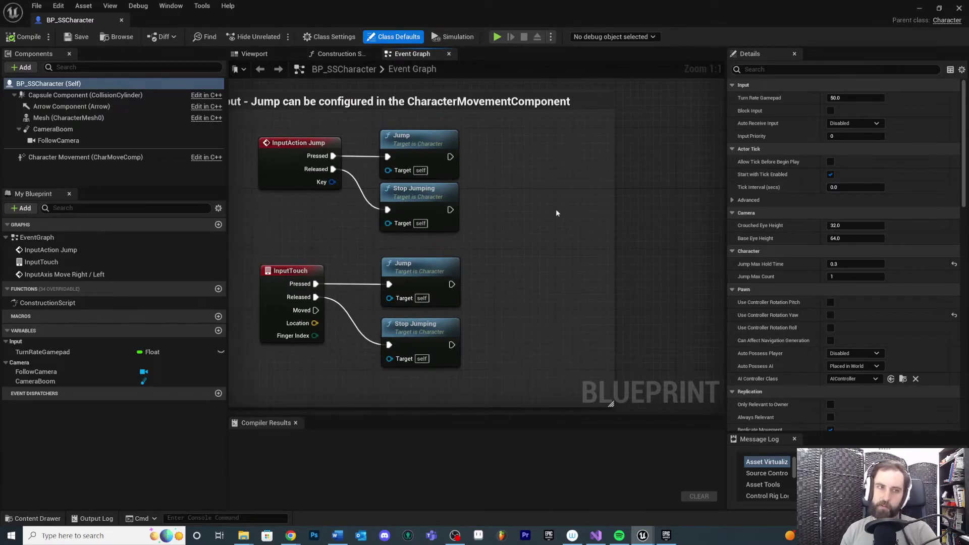
right_drag(556, 209, 572, 188)
right_drag(584, 146, 550, 176)
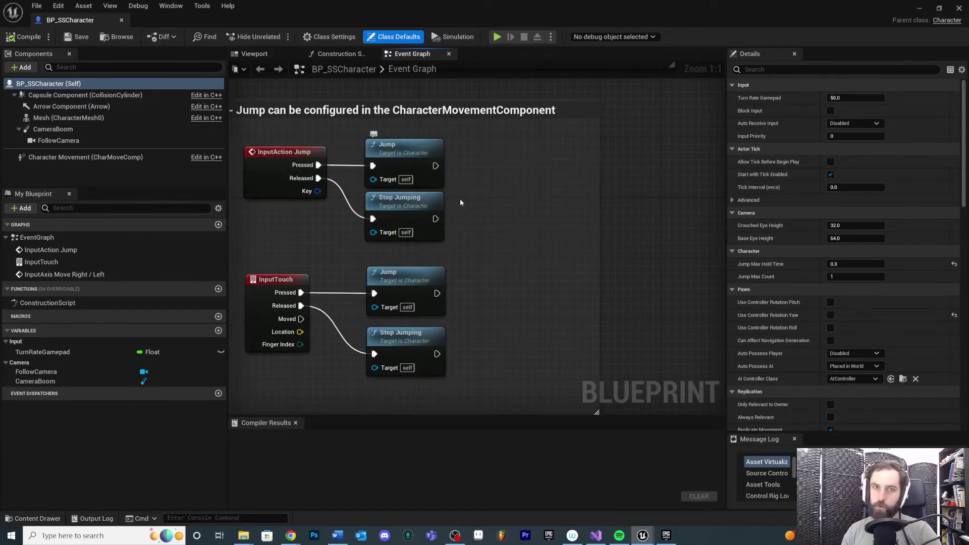
Add a Play Sound 2D node after the InputAction Jump event's Jump node and place it right beside that node.
drag(434, 166, 486, 174)
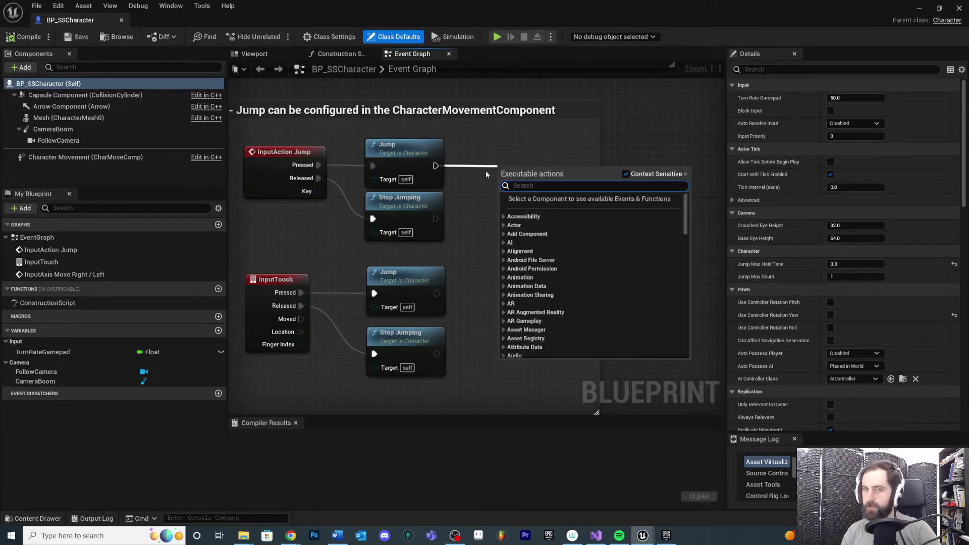
click(509, 141)
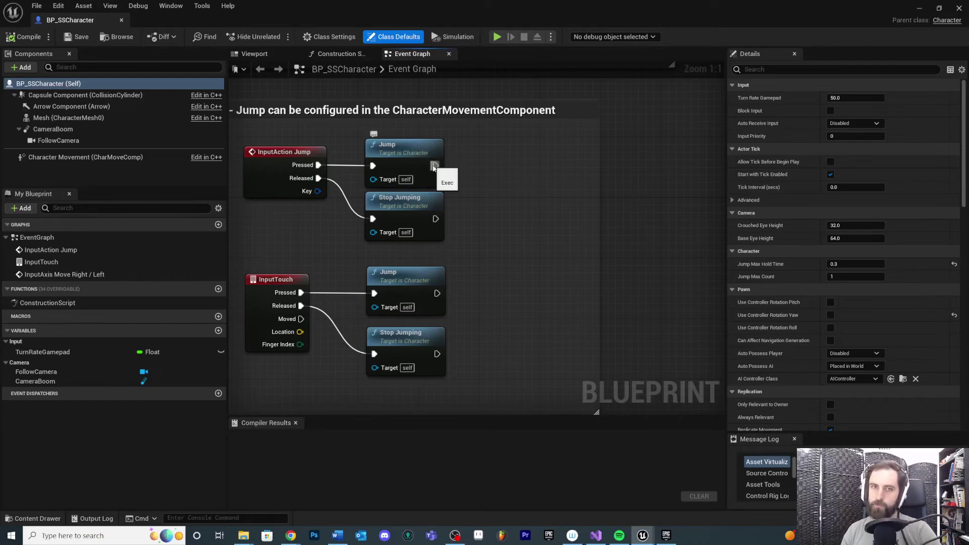
drag(433, 167, 488, 163)
text(Play)
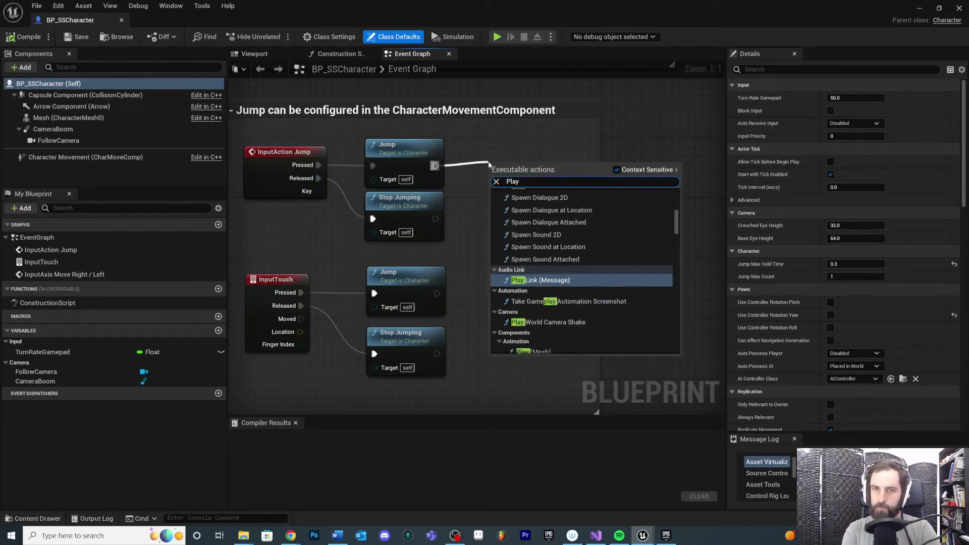
text( 2D)
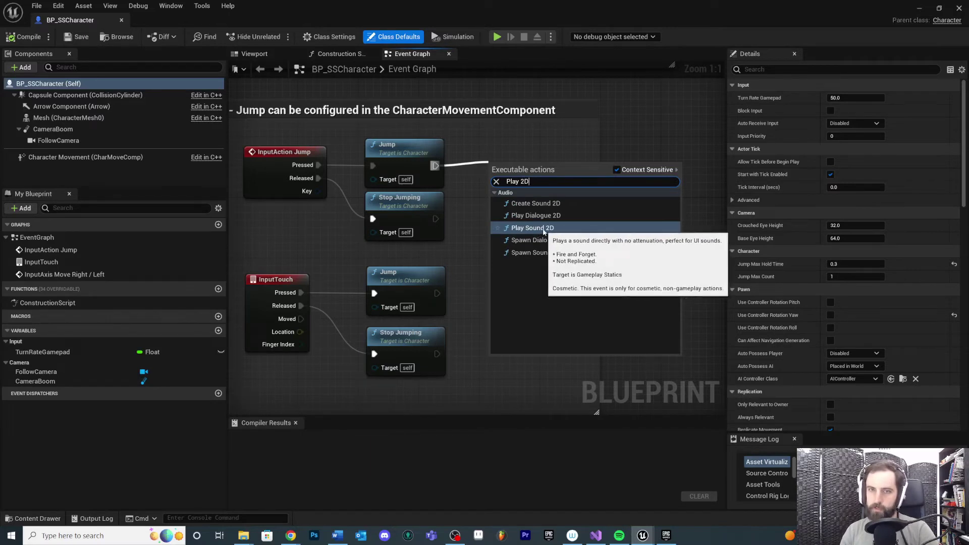
click(543, 231)
drag(525, 163, 496, 152)
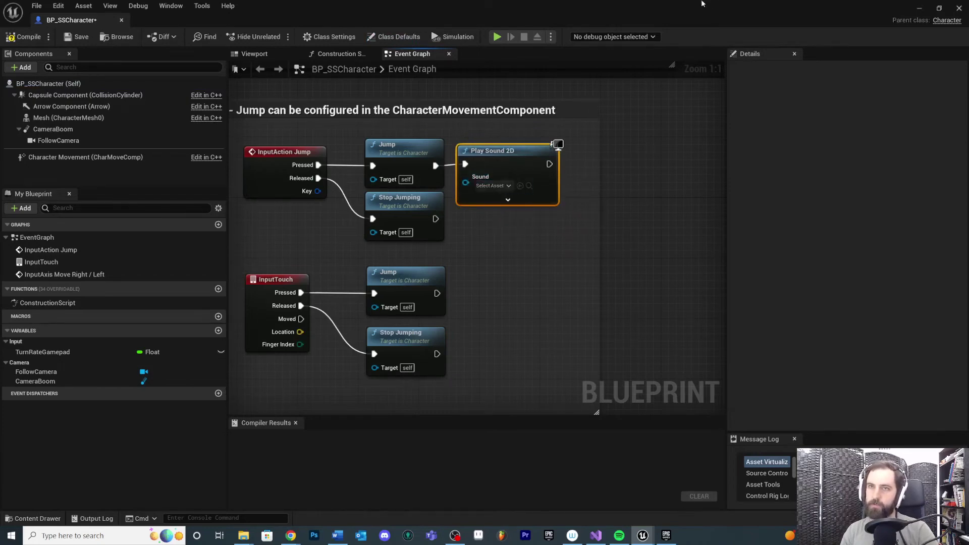
Check the sound cues in the SSGame Audio folder and return to the BP_SSCharacter blueprint.
click(918, 8)
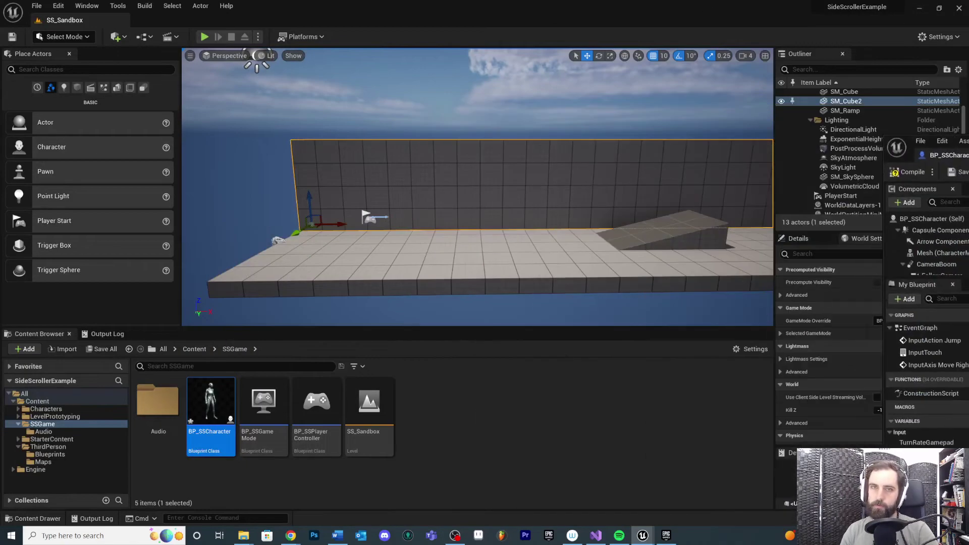
double_click(158, 403)
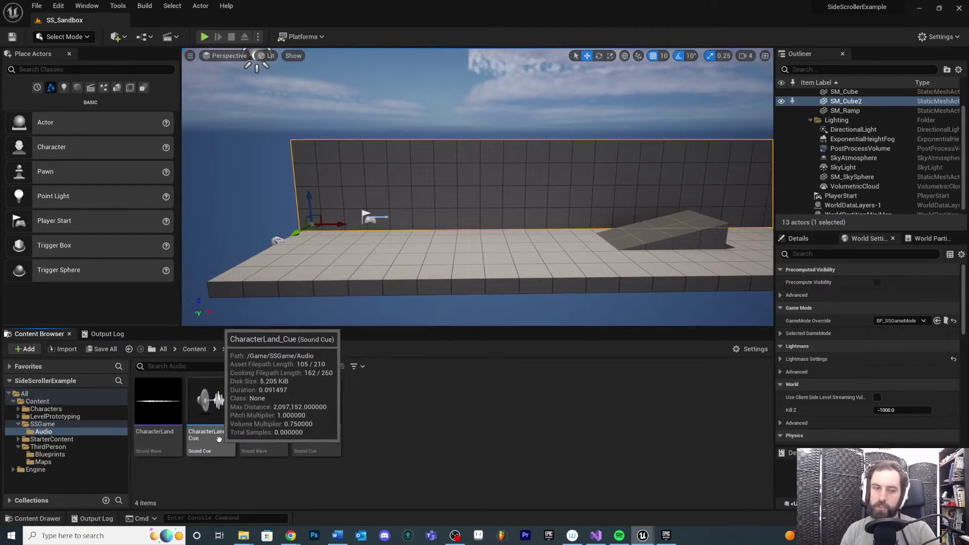
drag(968, 175, 403, 1)
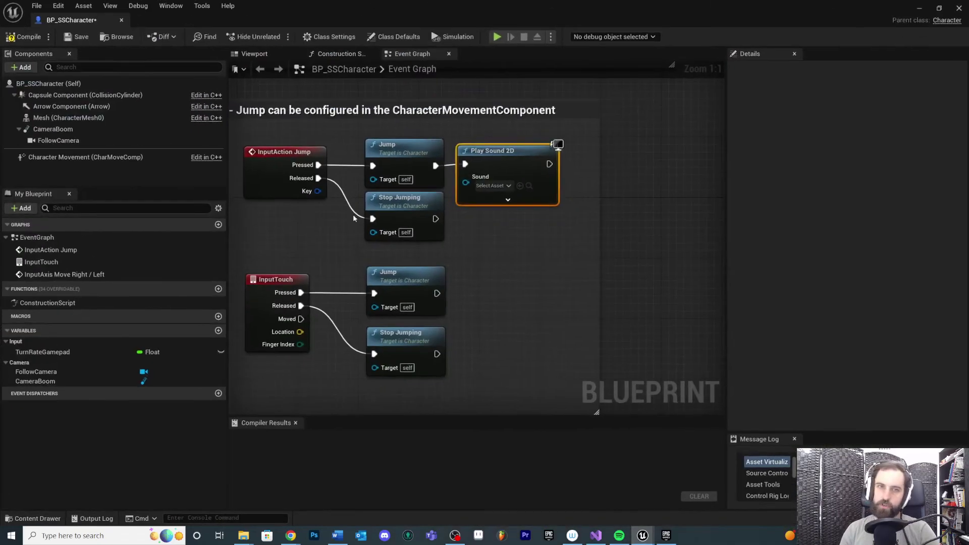
Set the Play Sound 2D node's sound to Jump_Cue.
click(492, 186)
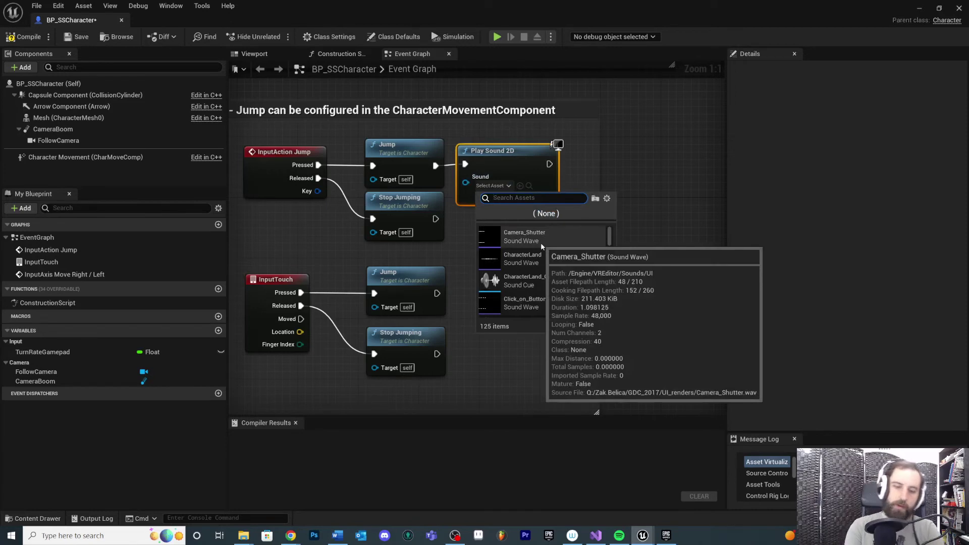
text(Jump)
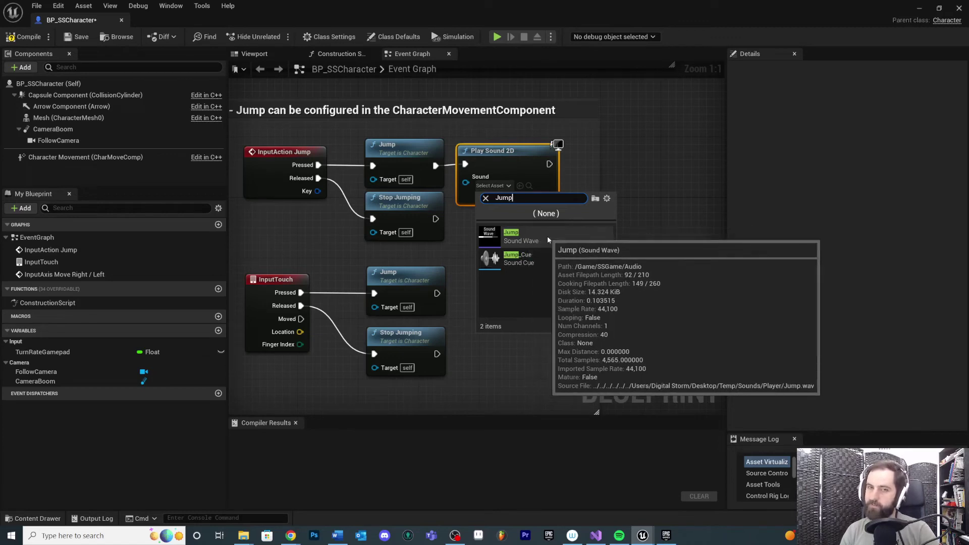
click(522, 259)
mouse_move(503, 157)
mouse_down()
mouse_move(511, 165)
mouse_move(503, 157)
mouse_up()
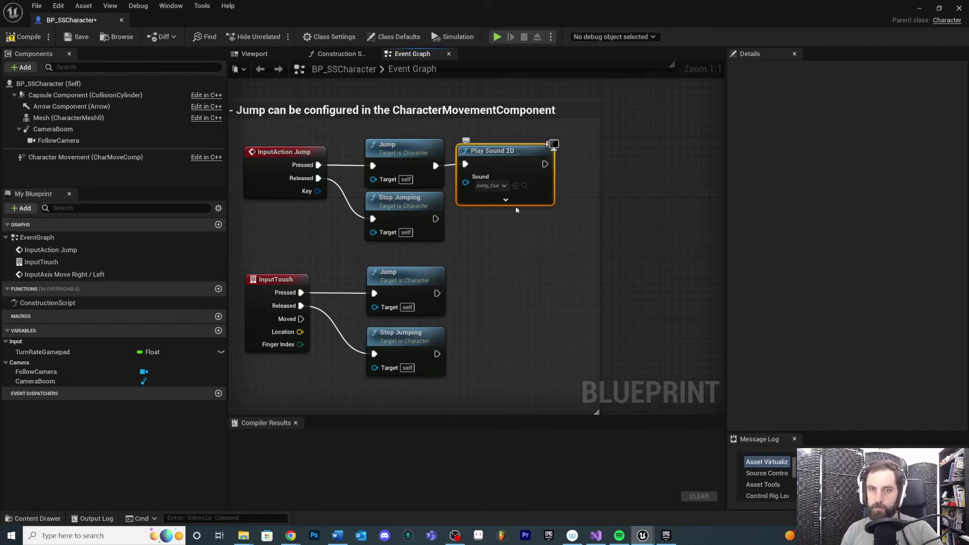
Duplicate the Play Sound 2D node with Jump_Cue, connect the copy after the InputTouch event's Jump node and align it.
key(ctrl+c)
click(517, 280)
key(ctrl+v)
drag(437, 293, 472, 285)
right_drag(646, 288, 680, 271)
drag(533, 252, 533, 260)
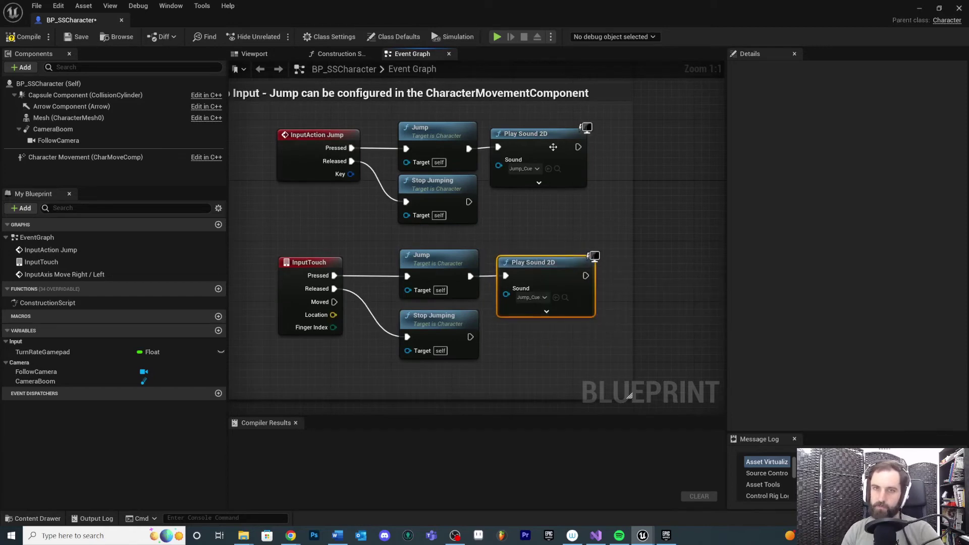
Compile the BP_SSCharacter blueprint and show the class defaults of its root.
scroll(555, 237, down, 4)
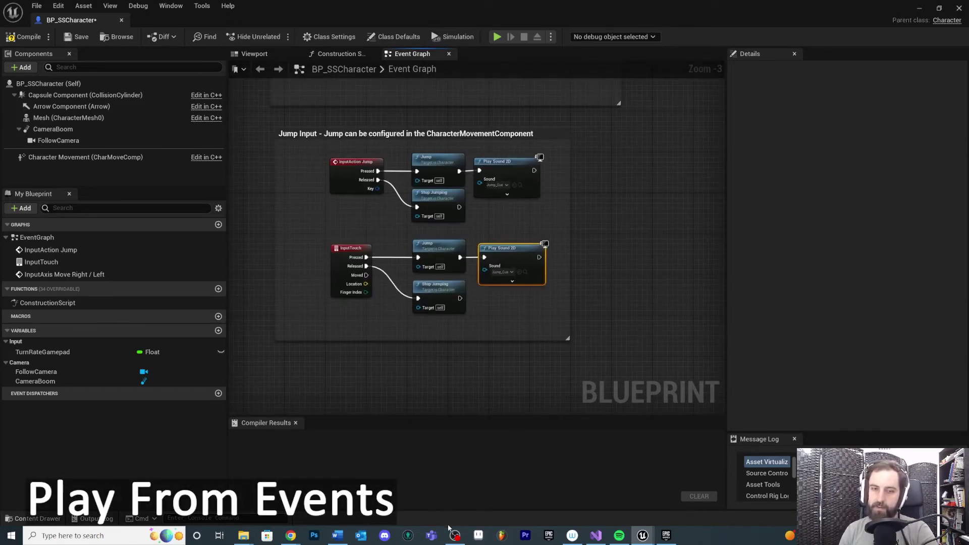
right_drag(641, 167, 540, 223)
right_drag(599, 270, 673, 299)
scroll(598, 251, down, 2)
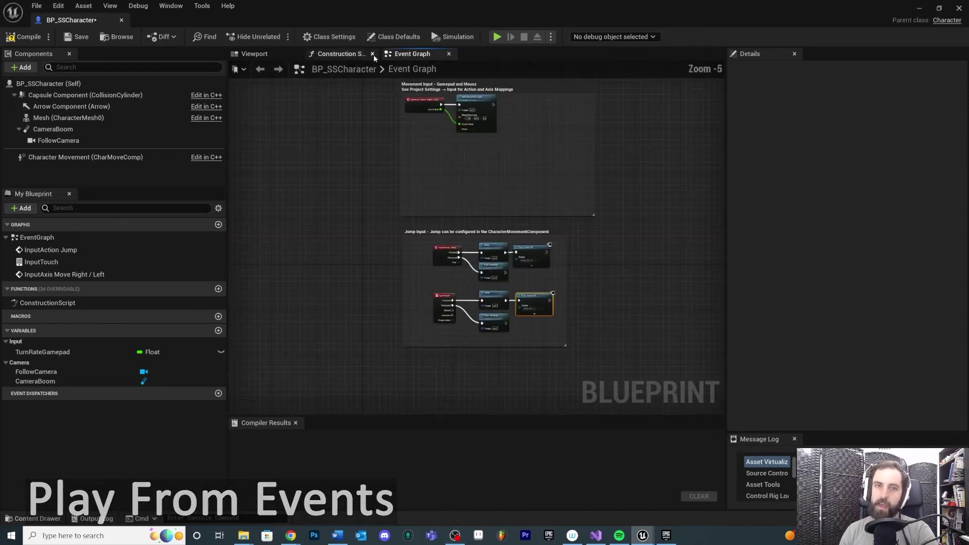
scroll(643, 250, up, 2)
click(394, 36)
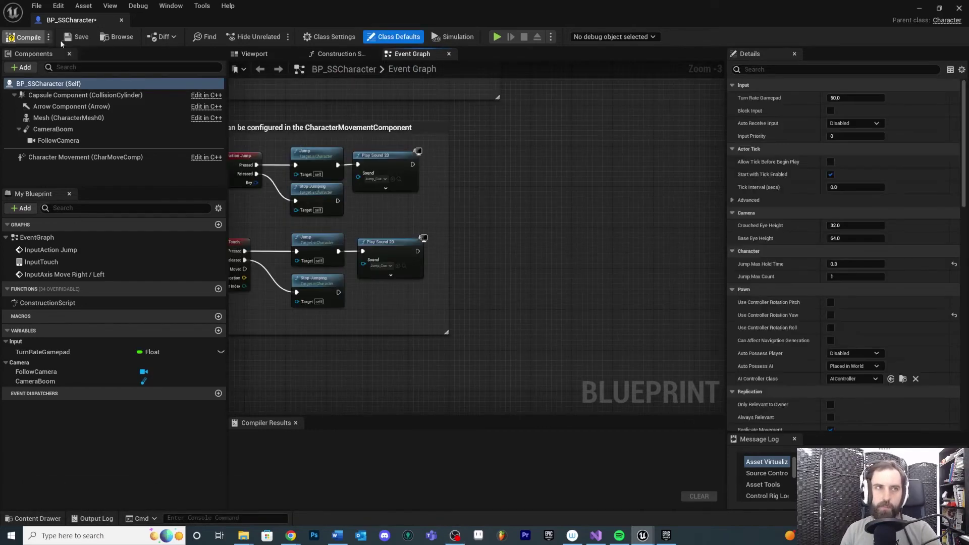
click(24, 37)
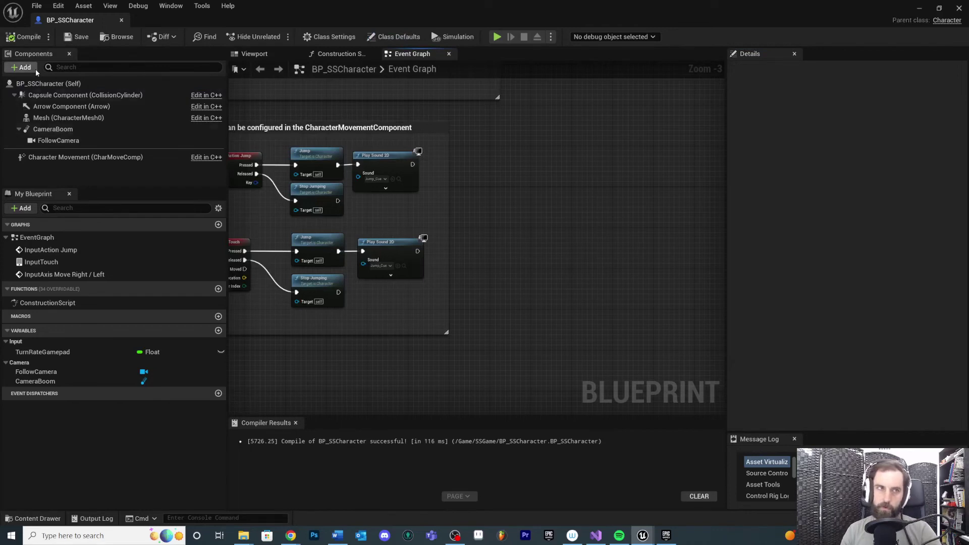
click(42, 84)
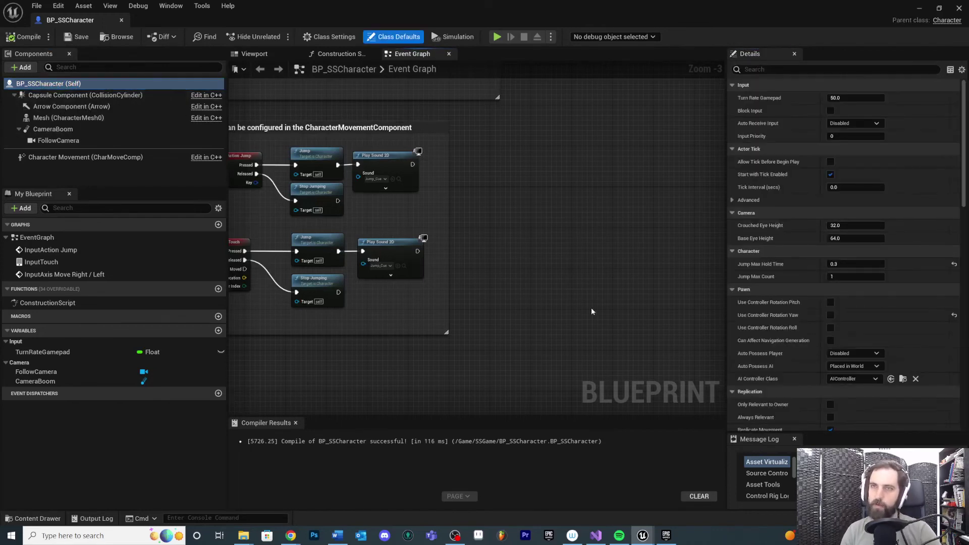
Add an Event On Landed node to the event graph in the empty area beside the jump comment group.
right_drag(592, 307, 514, 329)
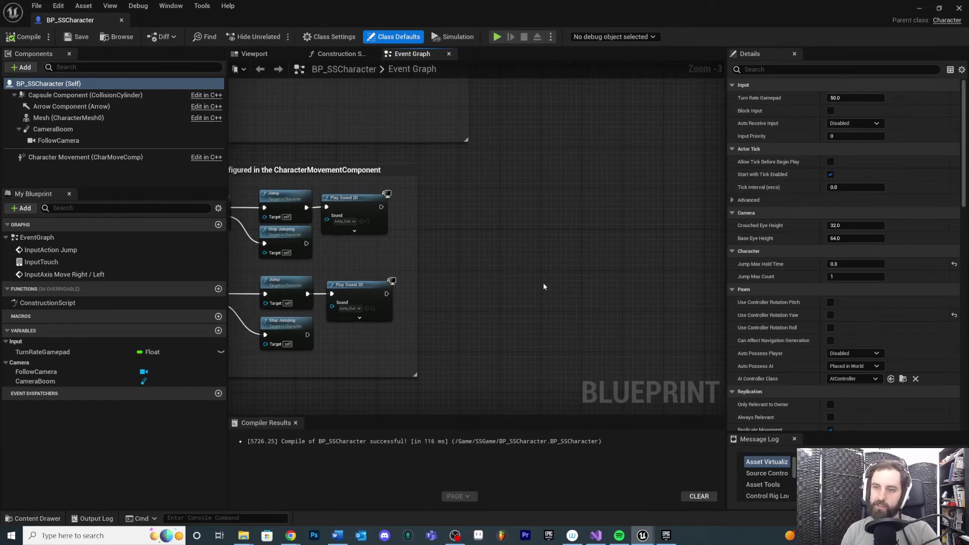
right_click(506, 231)
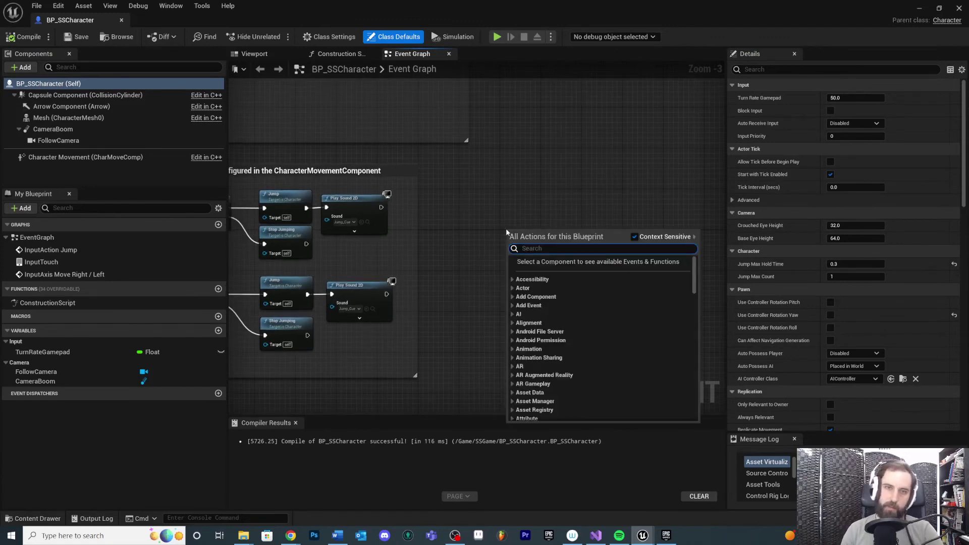
text(landed)
key(Return)
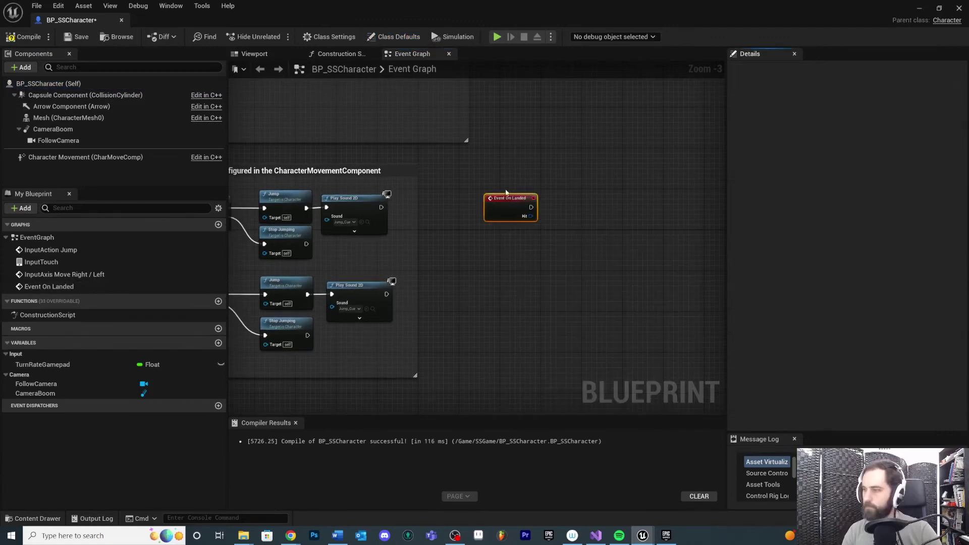
drag(503, 186, 482, 180)
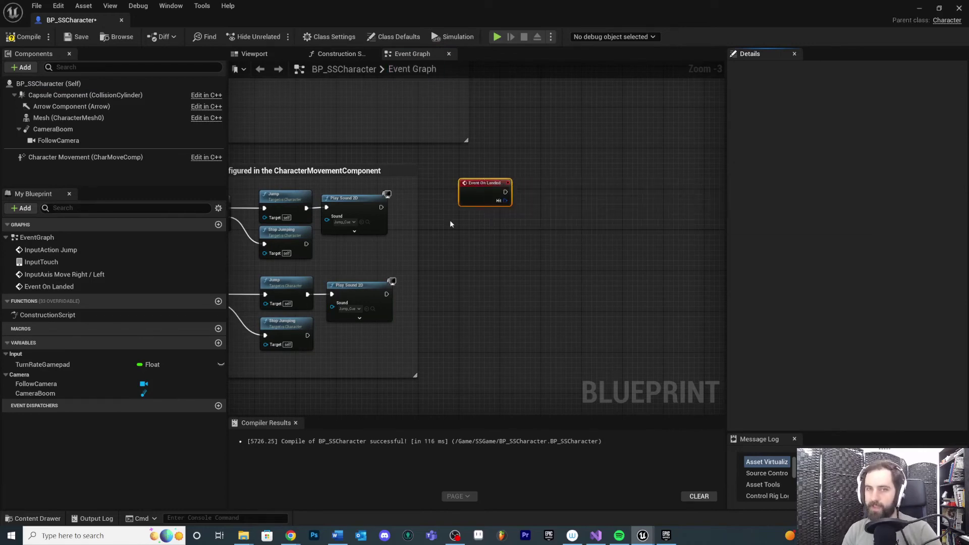
drag(488, 186, 538, 217)
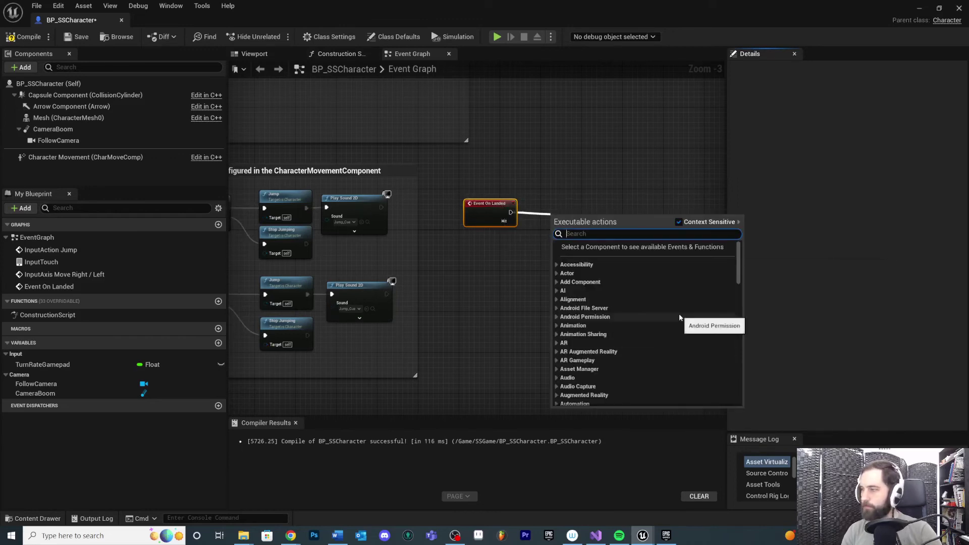
Copy the jump section's Play Sound 2D node beside Event On Landed and connect the event's execution output to the copy.
click(373, 222)
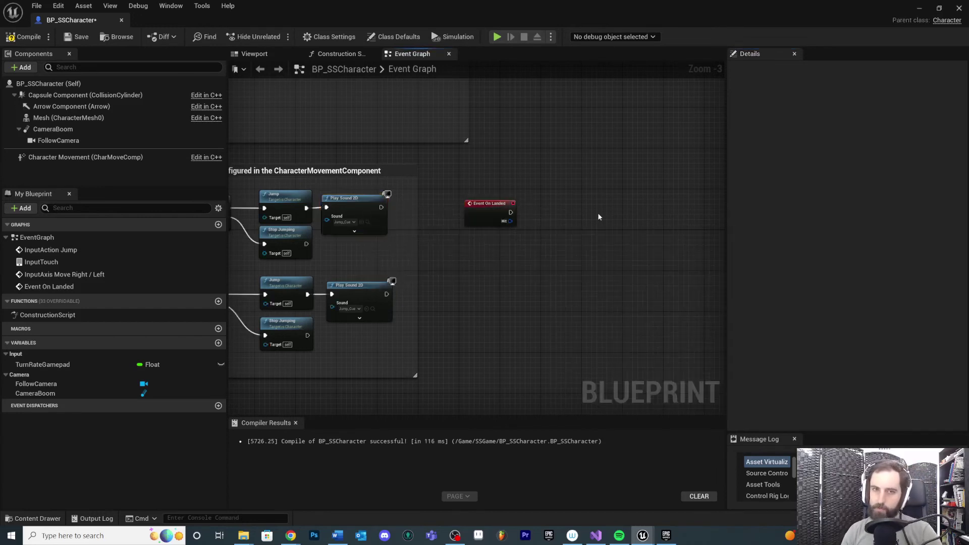
key(ctrl+v)
drag(611, 209, 510, 212)
click(526, 253)
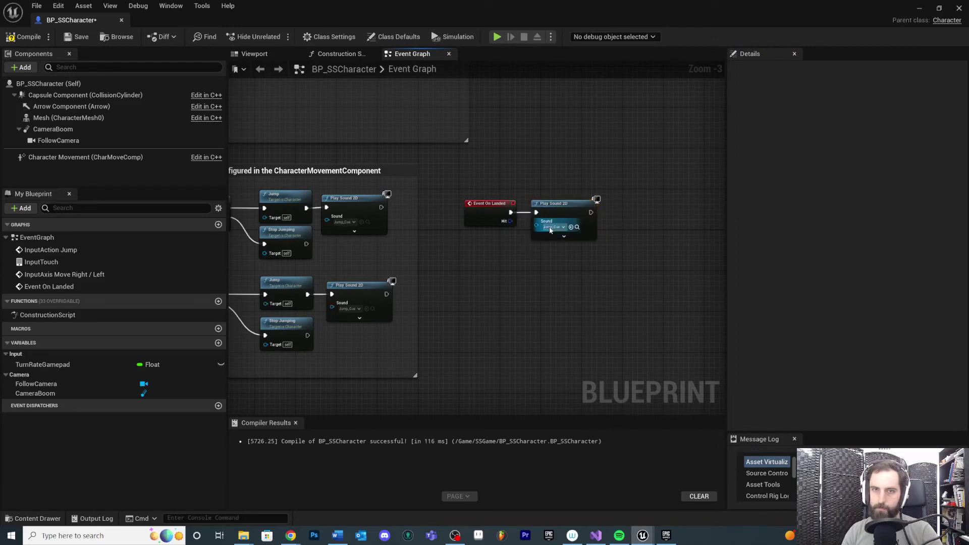
Set the sound of the Play Sound 2D node after Event On Landed to CharacterLand_Cue and move the node slightly closer to the event.
click(554, 227)
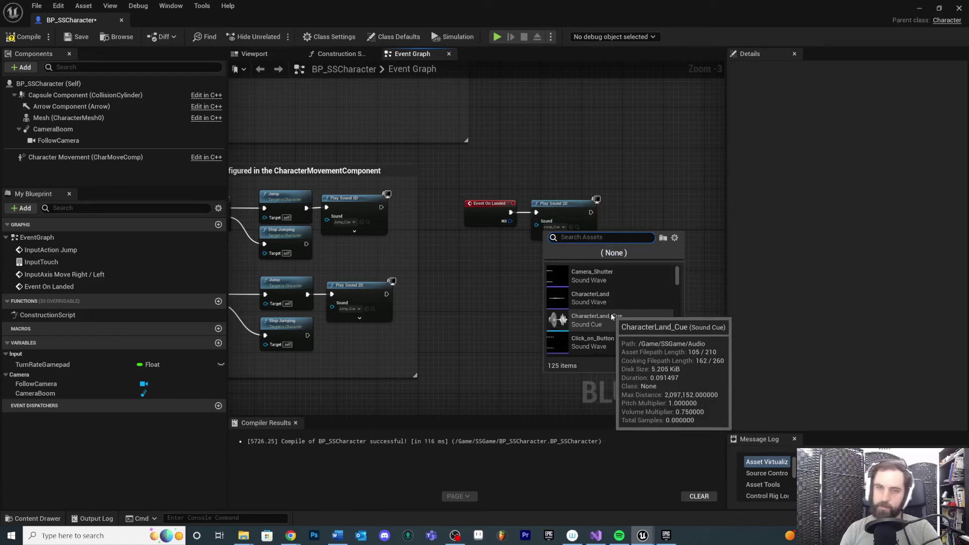
text(CharacterLan)
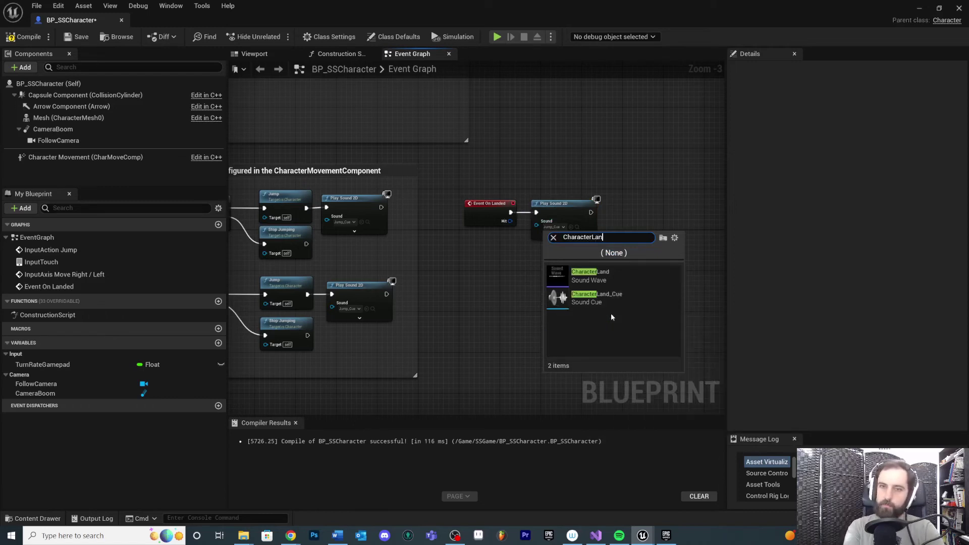
text(d)
click(608, 301)
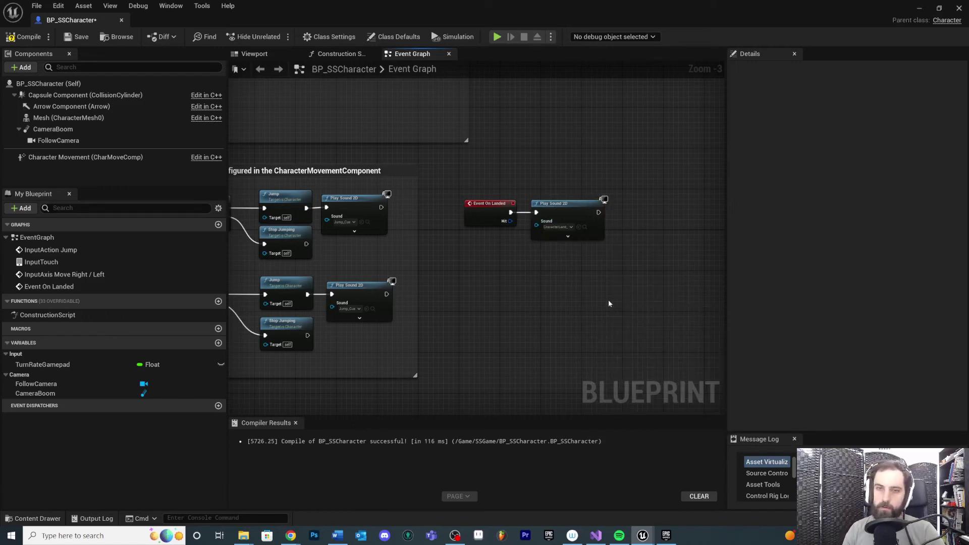
drag(545, 204, 539, 204)
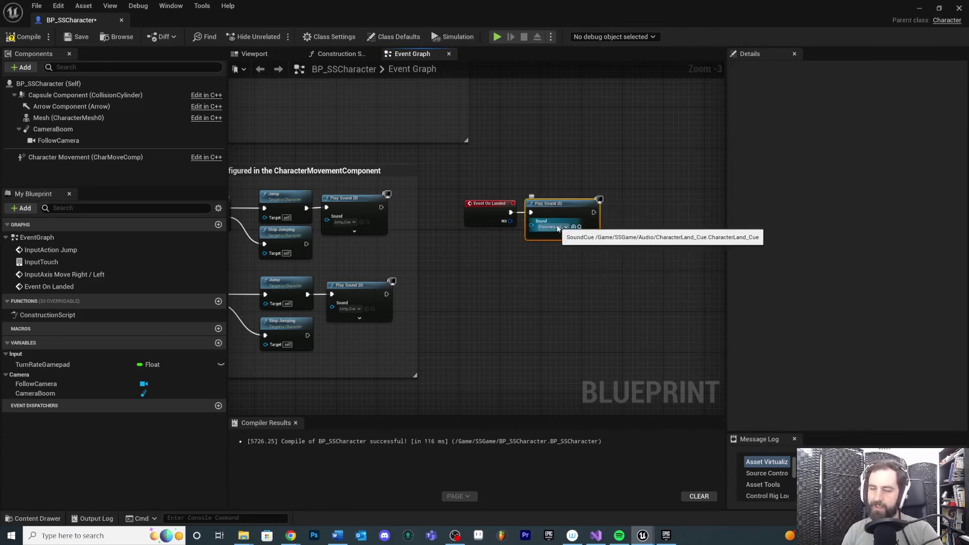
Compile and save the BP_SSCharacter blueprint and close its editor to return to the SS_Sandbox level.
right_drag(478, 290, 544, 284)
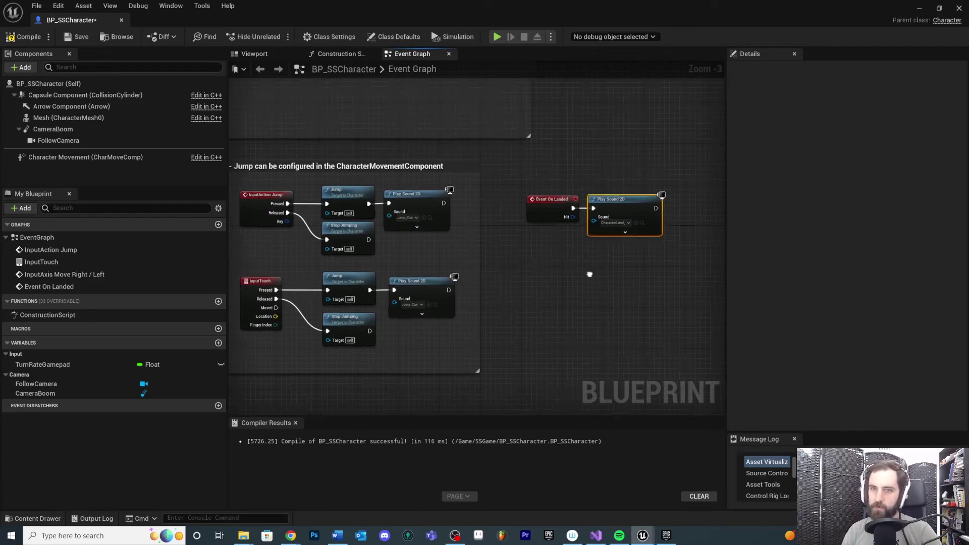
right_drag(588, 274, 542, 293)
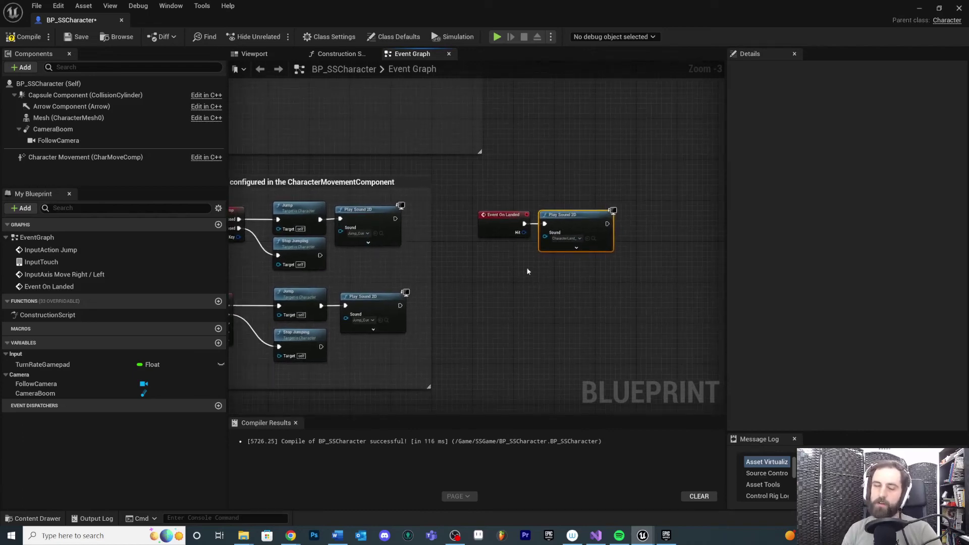
click(23, 36)
click(68, 37)
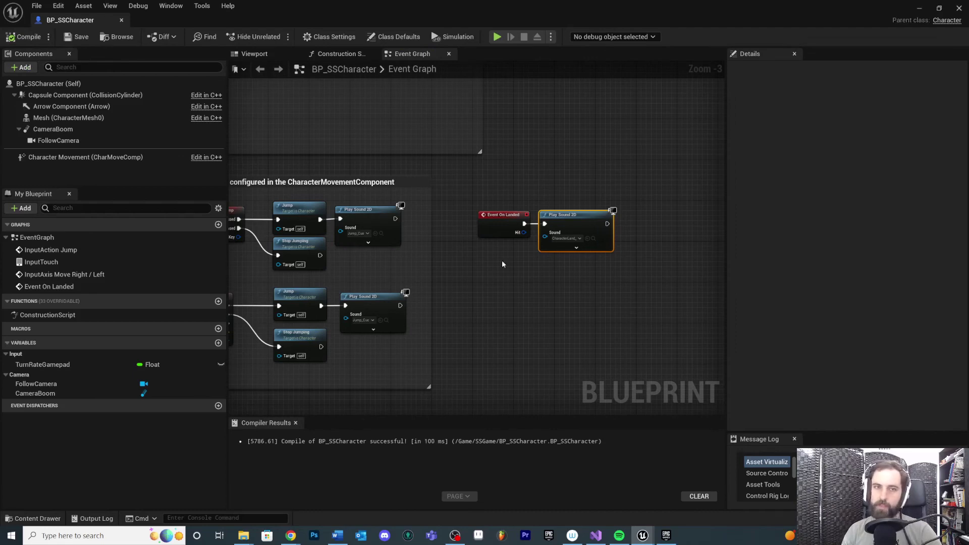
click(958, 9)
Play the SS_Sandbox level and run and jump the character back and forth across the platform and ramp to test the jump and landing sounds.
right_drag(514, 252, 457, 268)
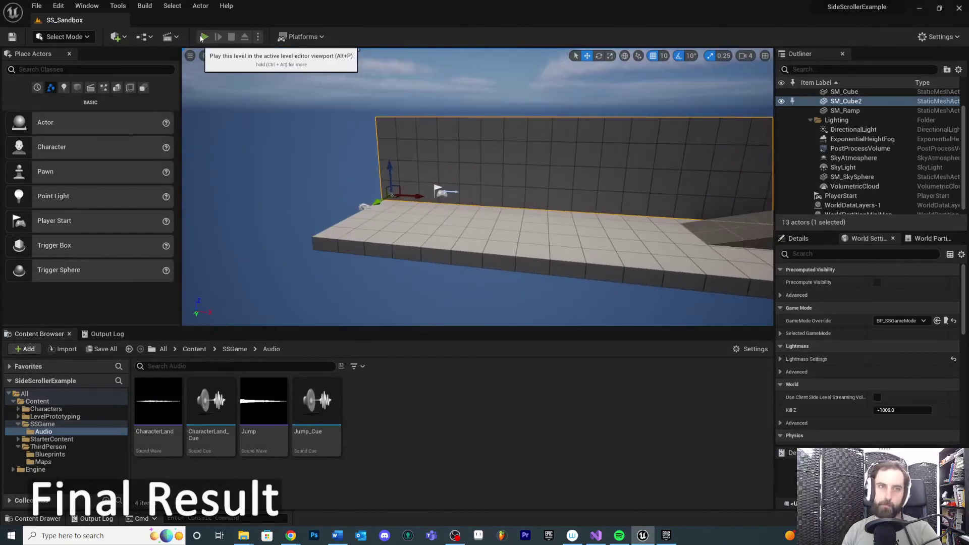
click(203, 36)
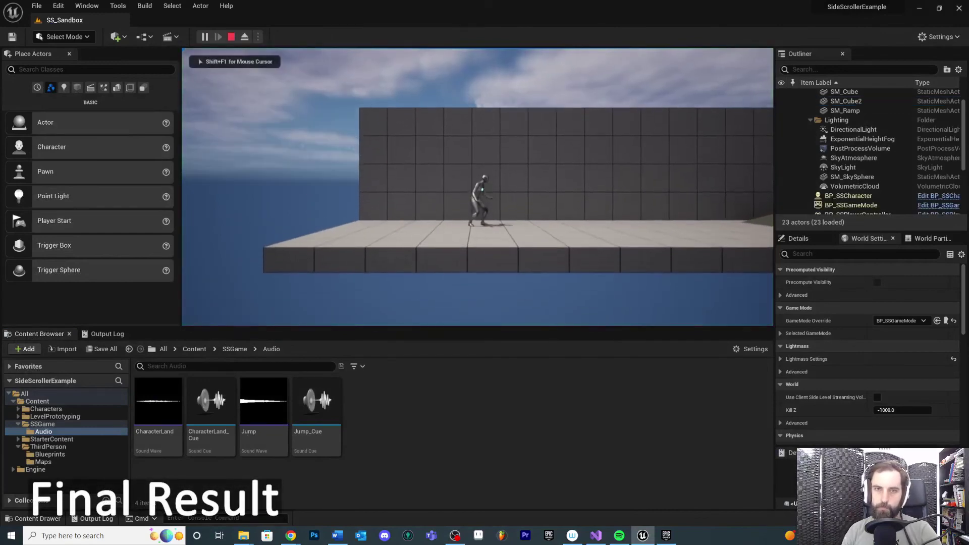
key(space)
key(space)
key(d)
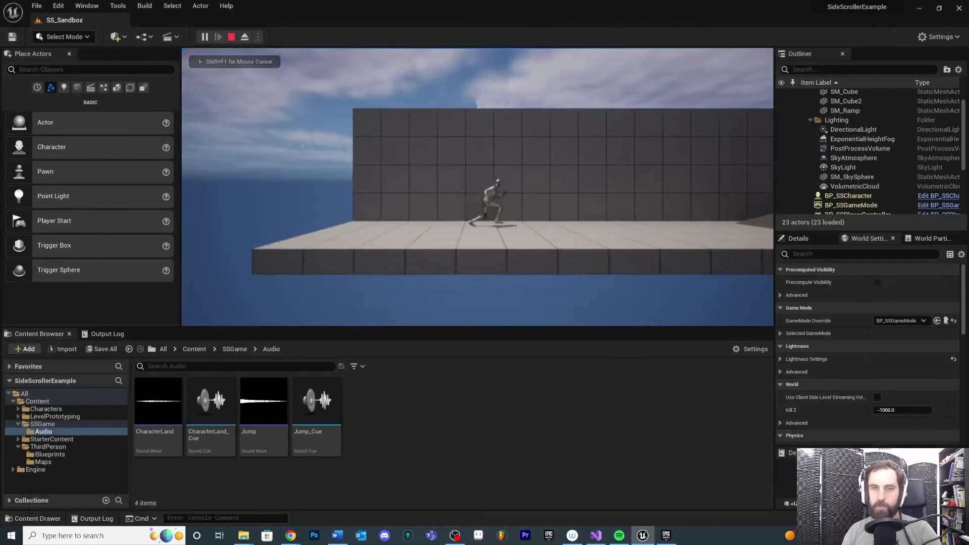
key(space)
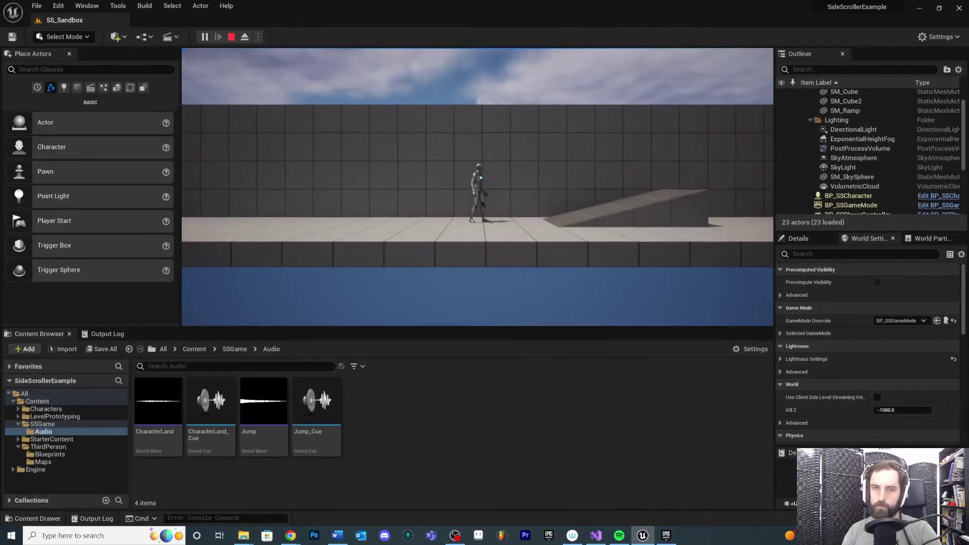
key(d)
key(space)
key(d)
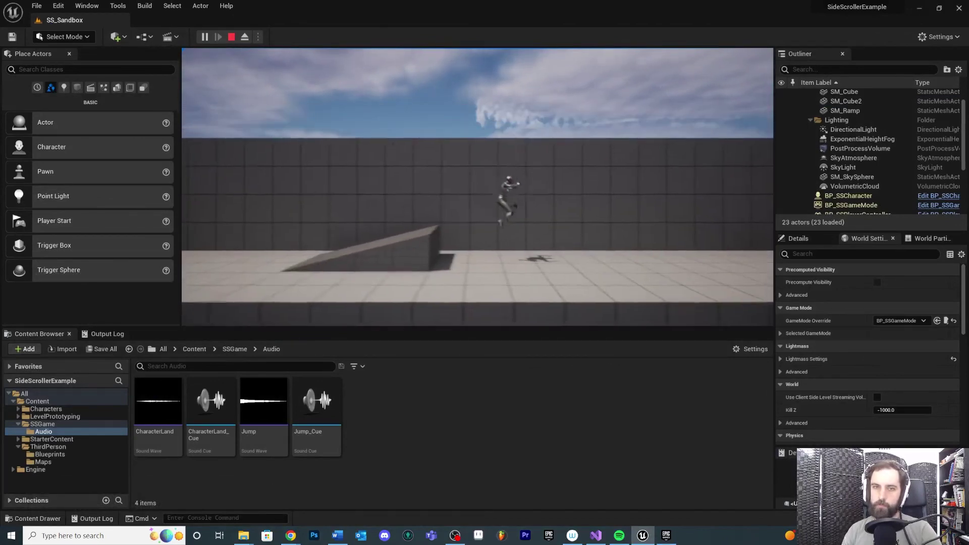
key(space)
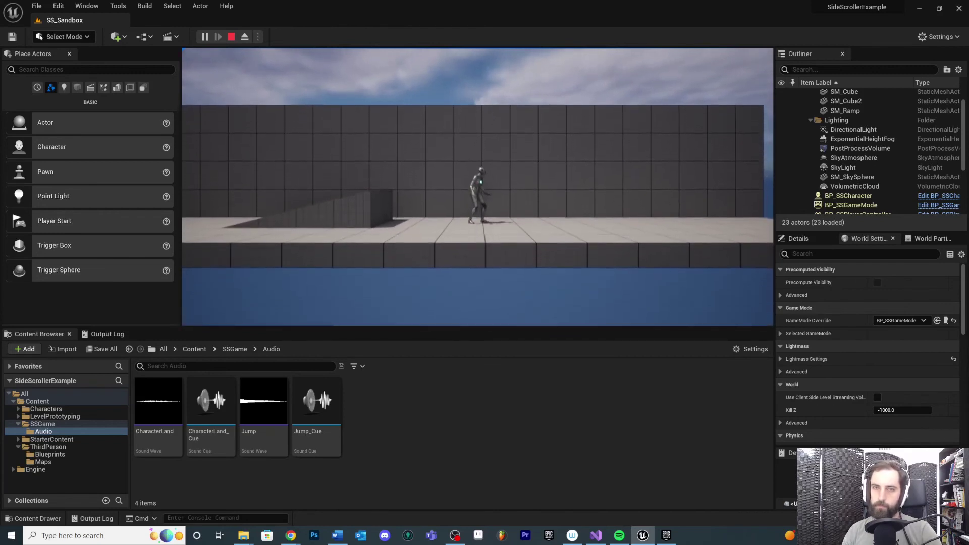
key(a)
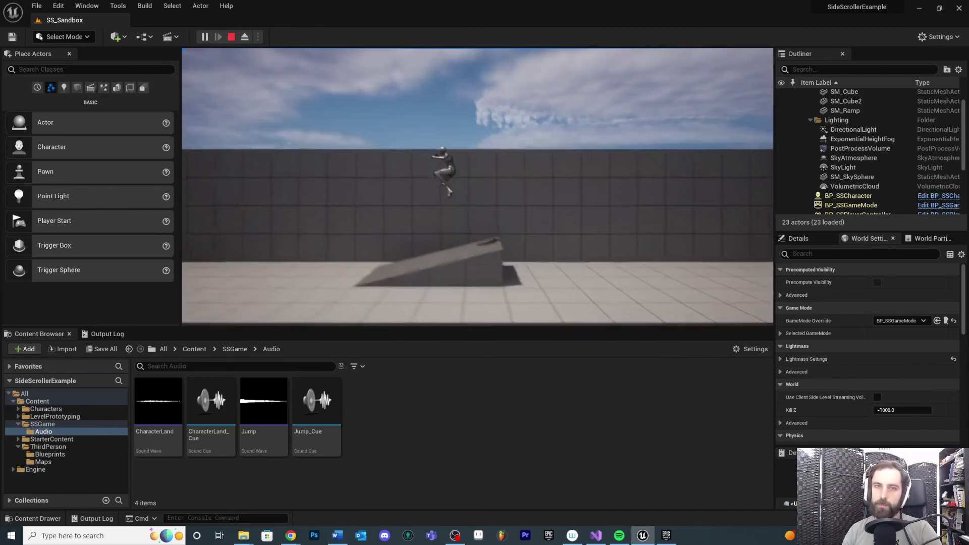
key(space)
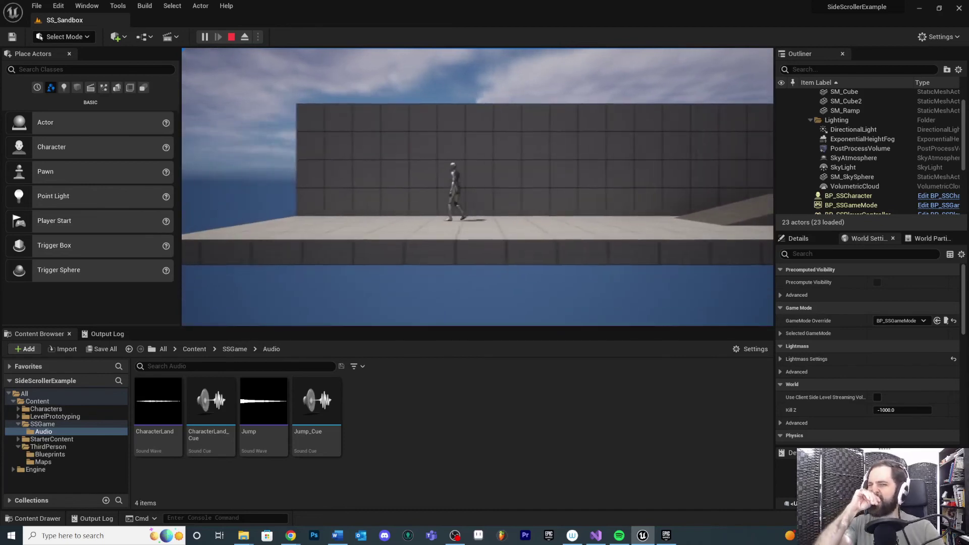
key(d)
key(space)
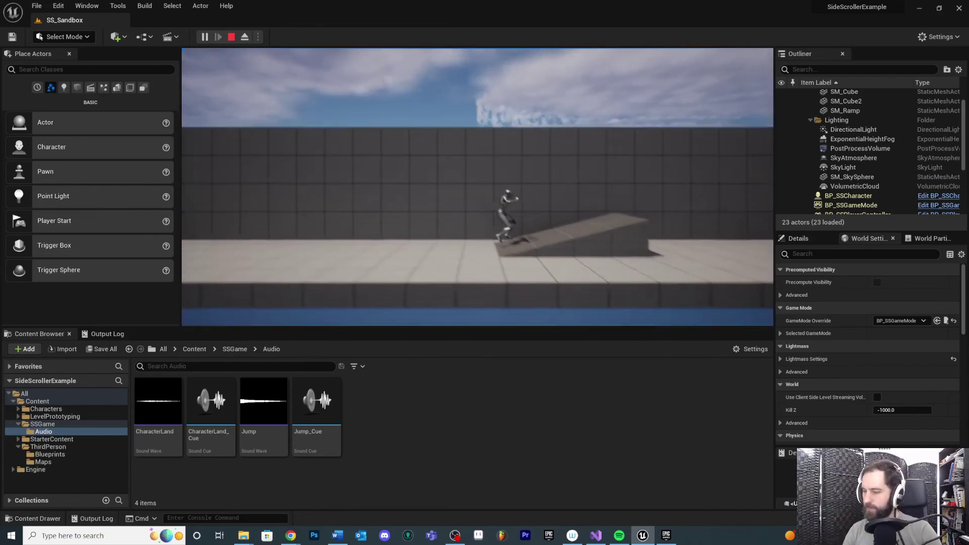
key(d)
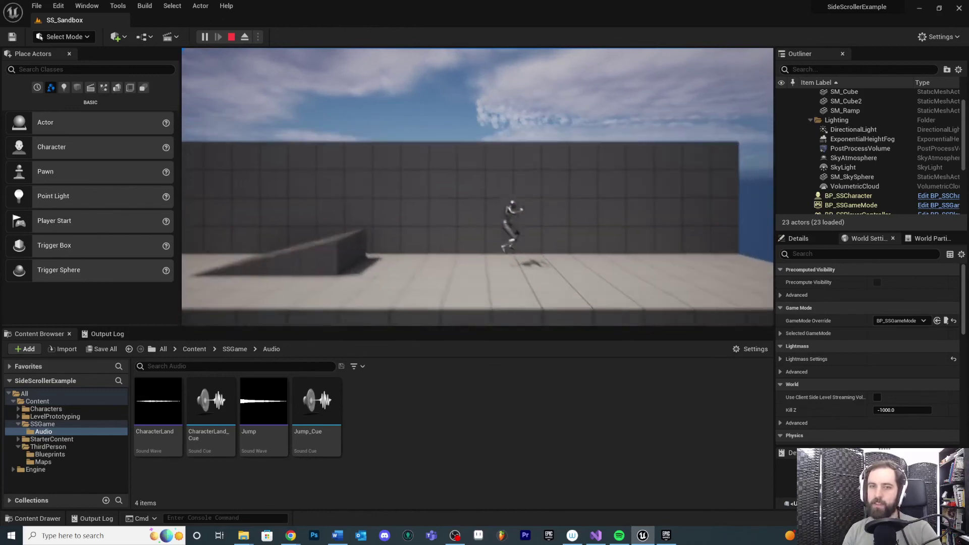
key(space)
key(a)
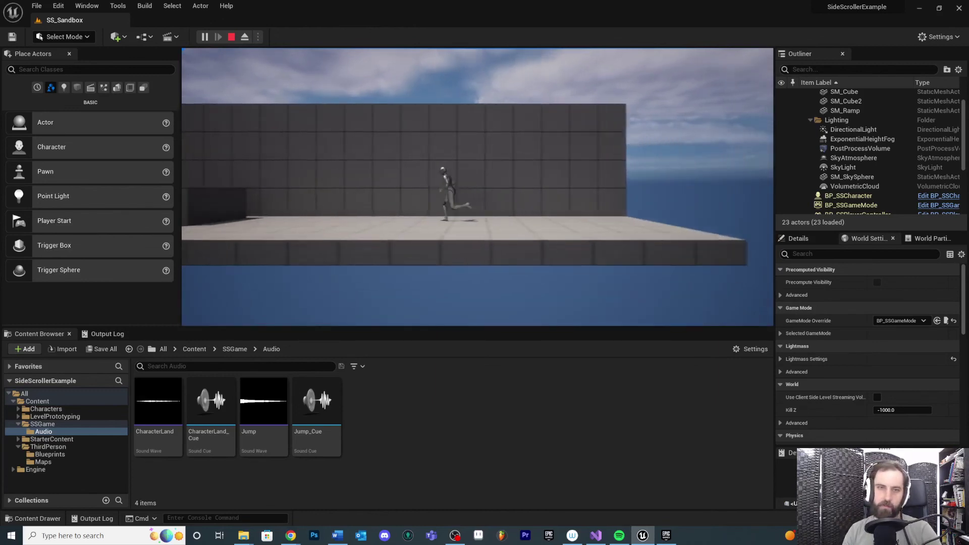
key(space)
key(space)
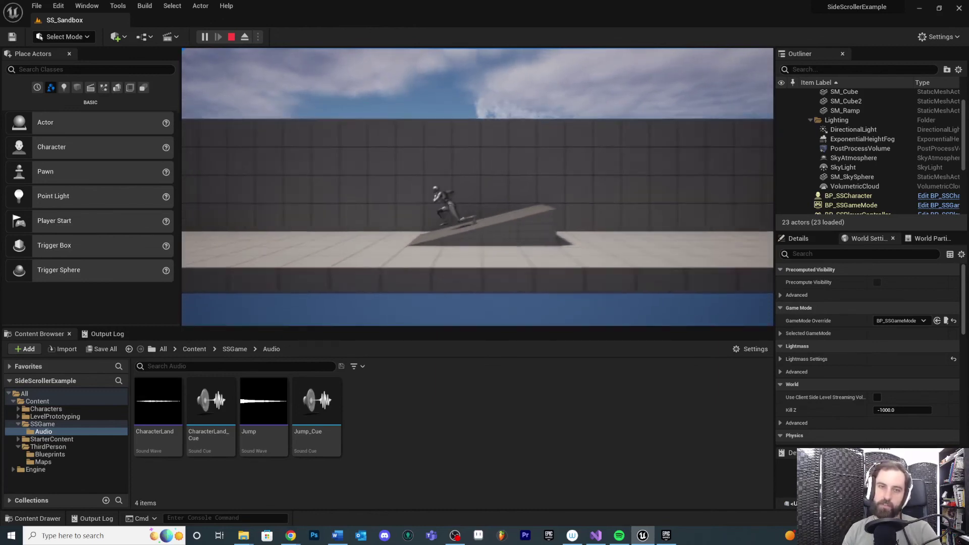
key(d)
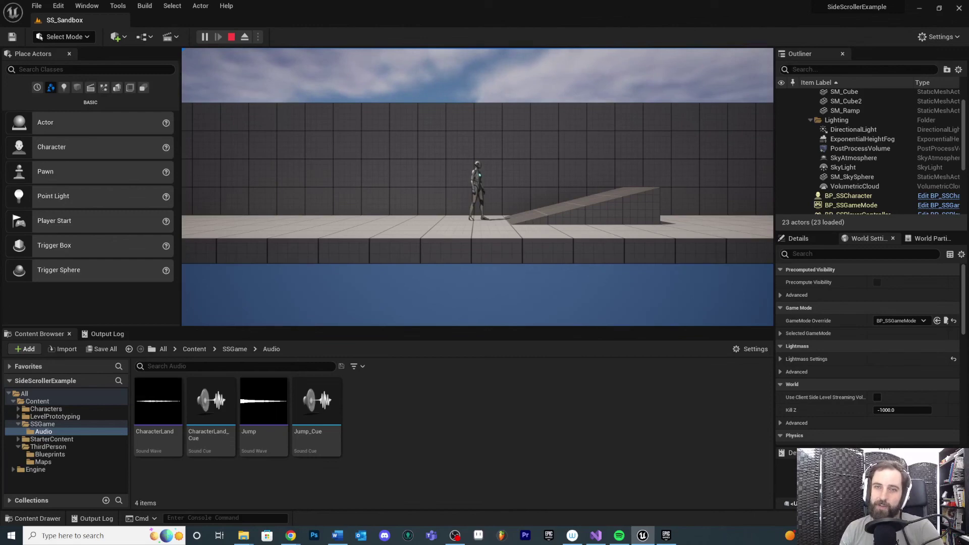
key(d)
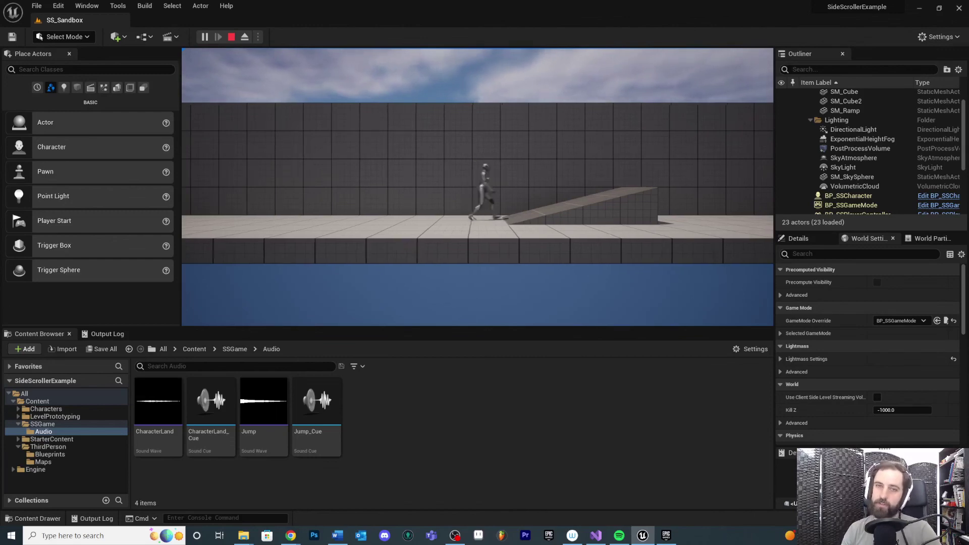
key(a)
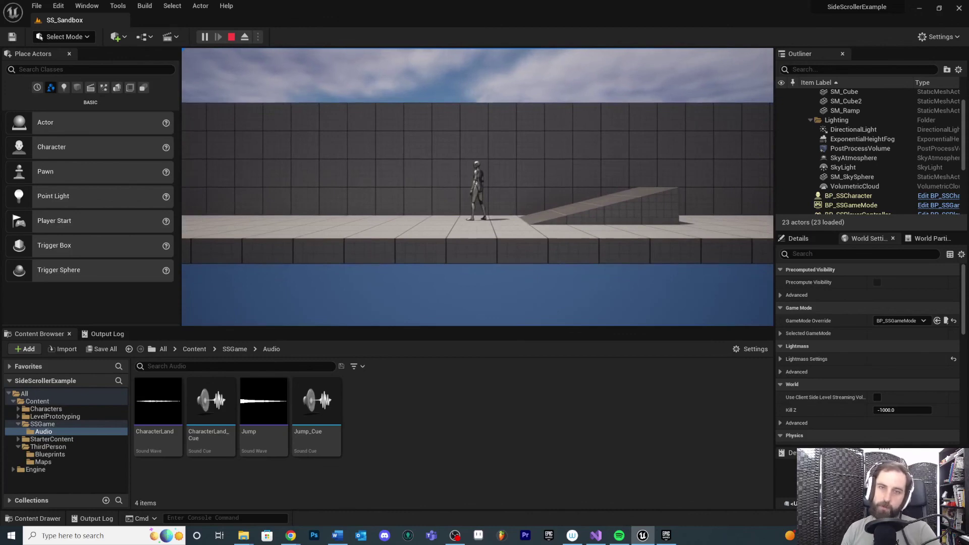
key(d)
key(a)
key(space)
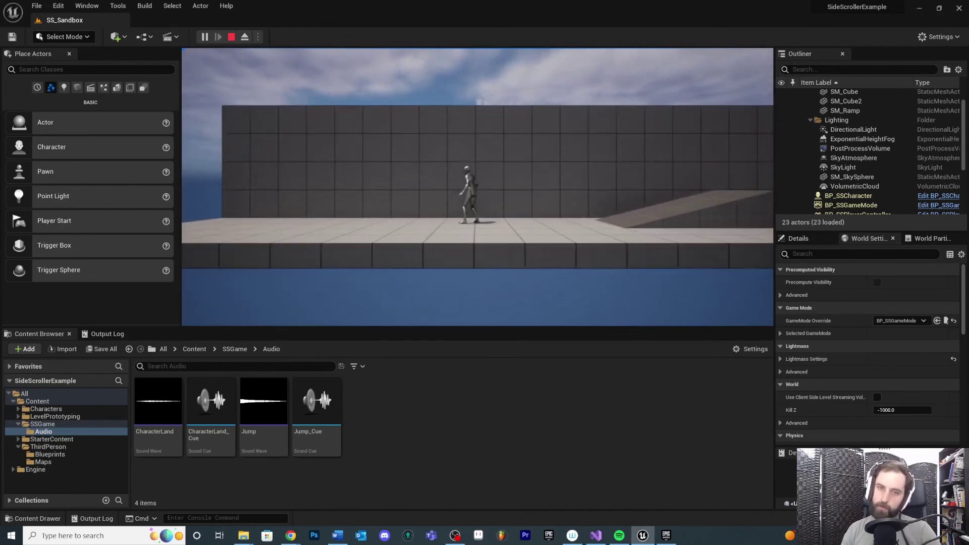